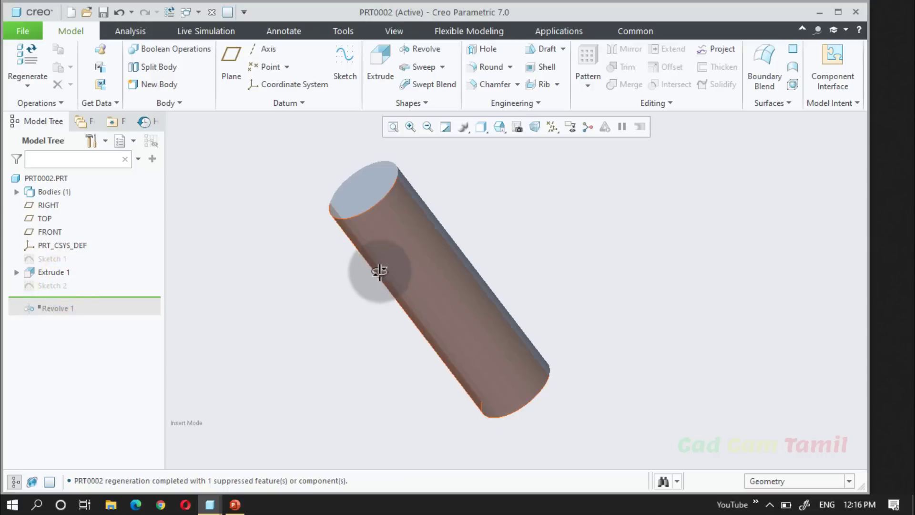
- Look at Sketch 2 on the cylinder and move the feature insertion point below Revolve 1 to restore the revolved cut
middle_click_drag(378, 269, 309, 310)
left_click(64, 285)
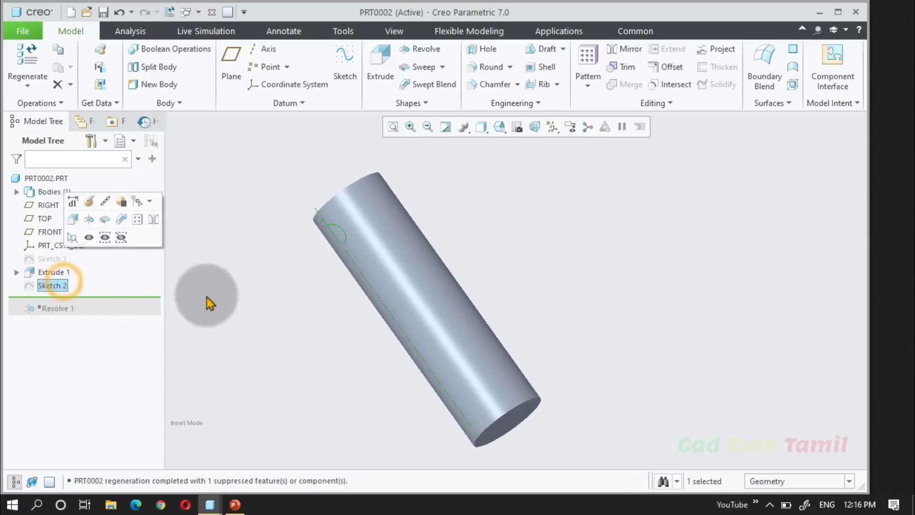
middle_click_drag(394, 278, 473, 218)
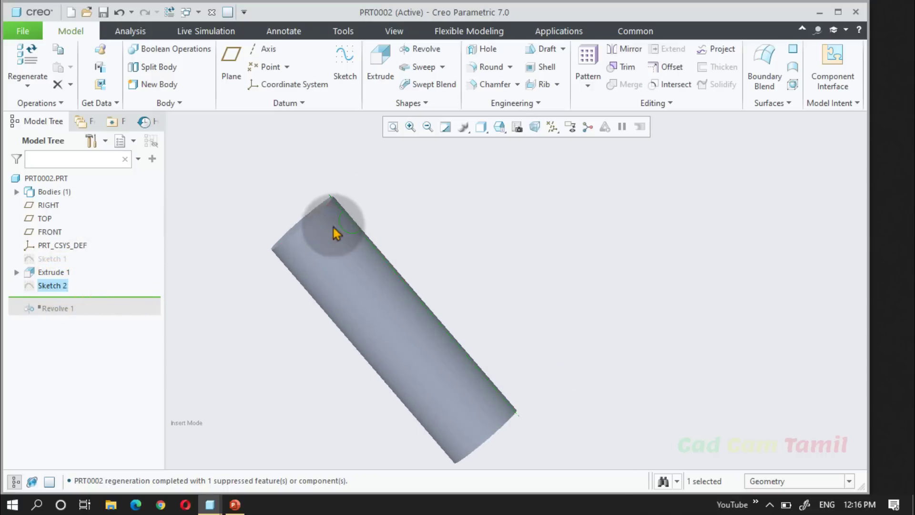
scroll(332, 225, "down", 3)
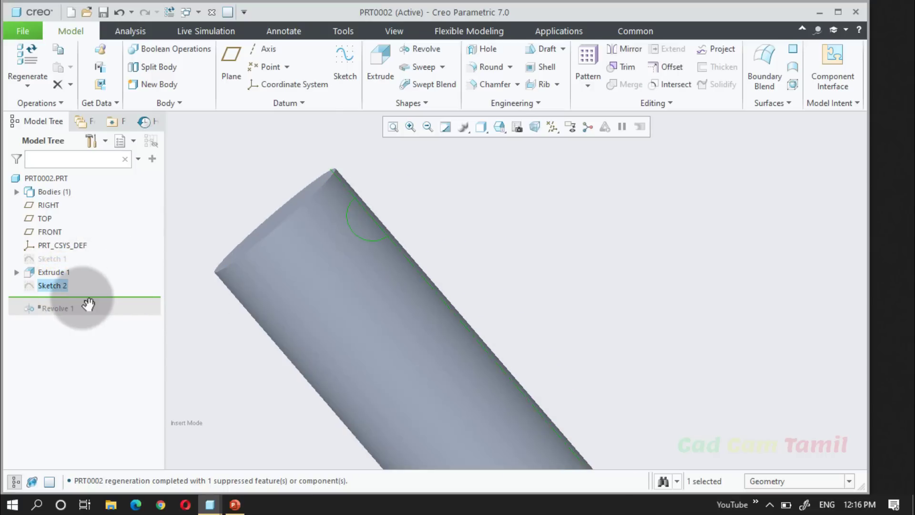
left_click(80, 295)
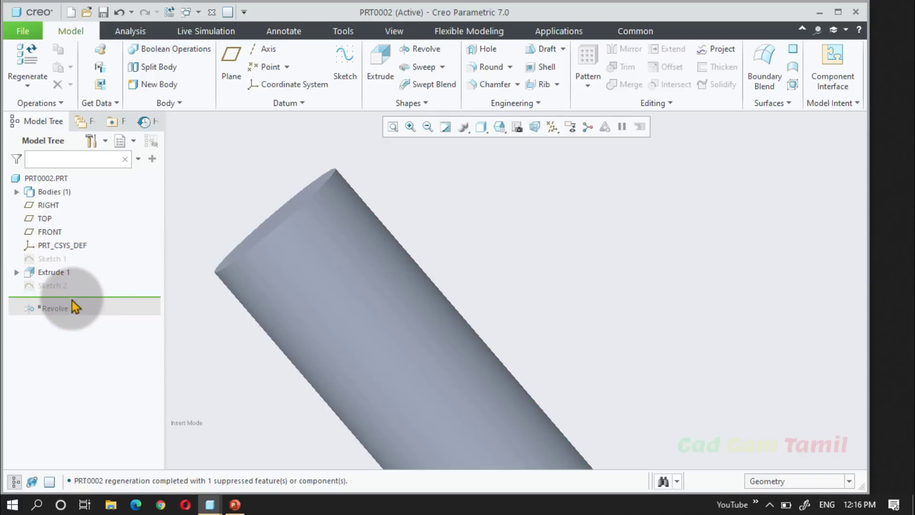
left_click_drag(71, 296, 77, 311)
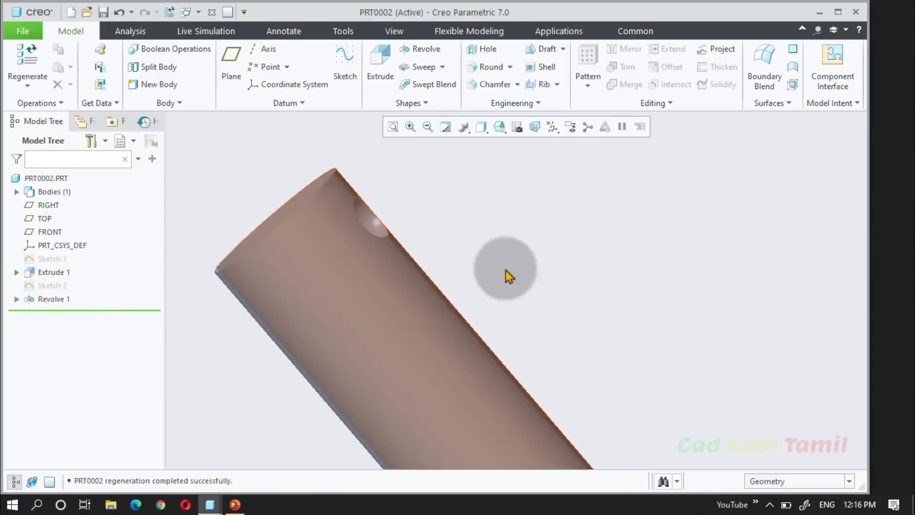
middle_click_drag(558, 256, 485, 297)
scroll(396, 230, "up", 3)
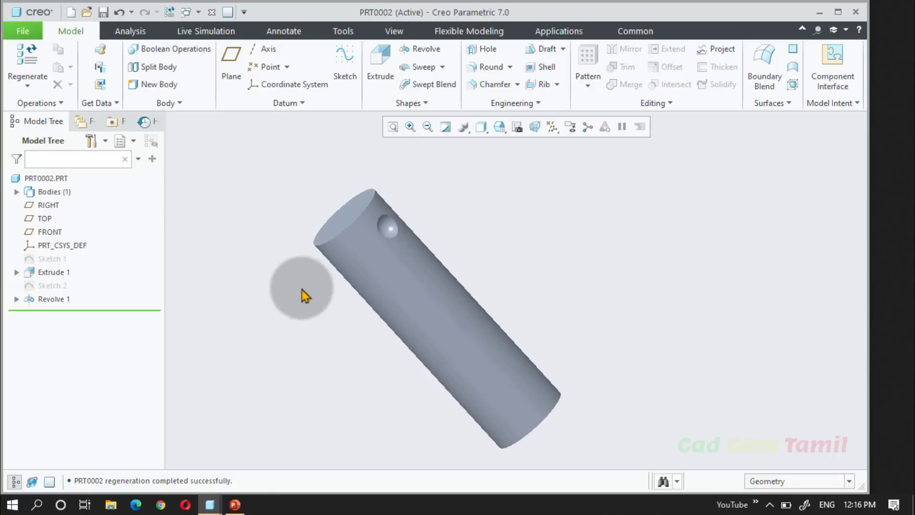
- Start a pattern of Revolve 1 using the Direction pattern type
left_click(55, 300)
left_click(64, 238)
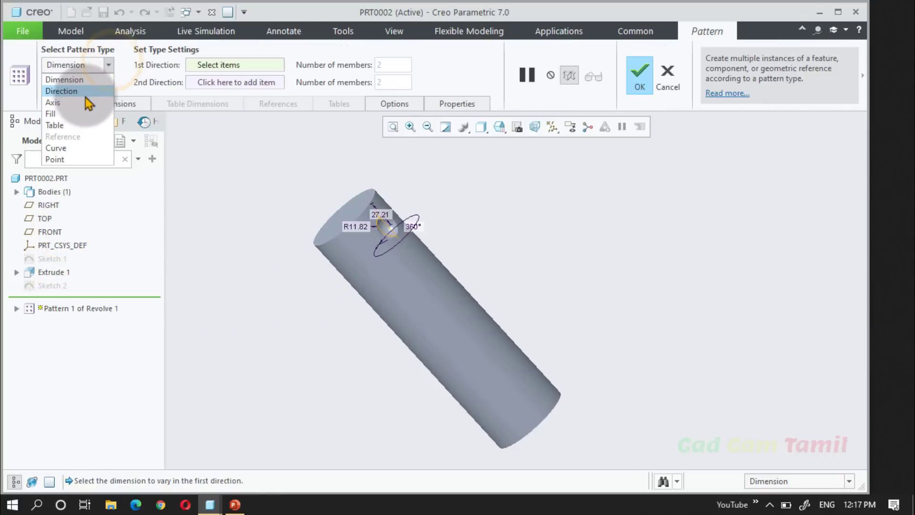
left_click(86, 93)
left_click(234, 64)
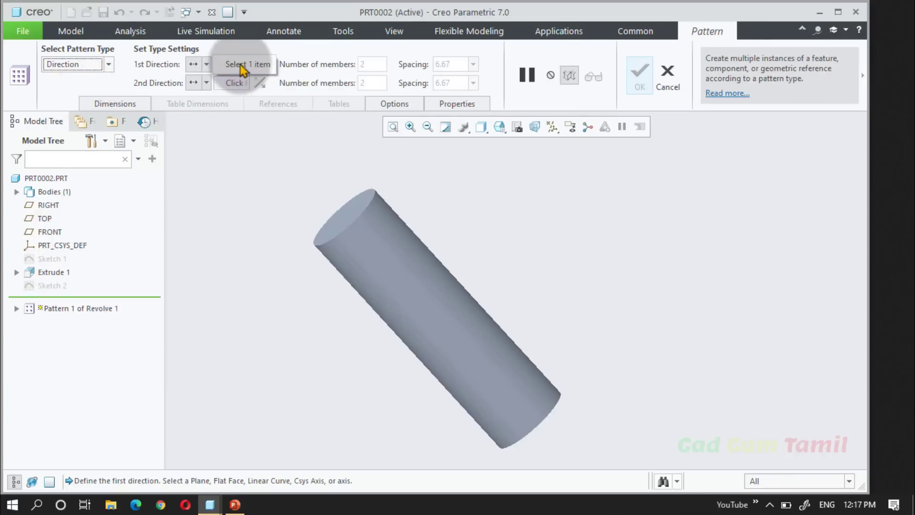
- Turn on the display of axes in the model view
middle_click_drag(362, 240, 354, 276)
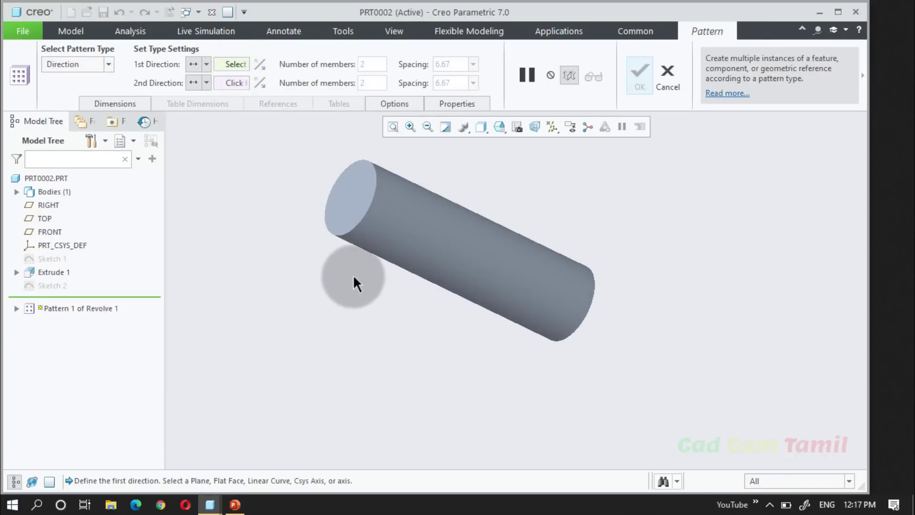
left_click(552, 126)
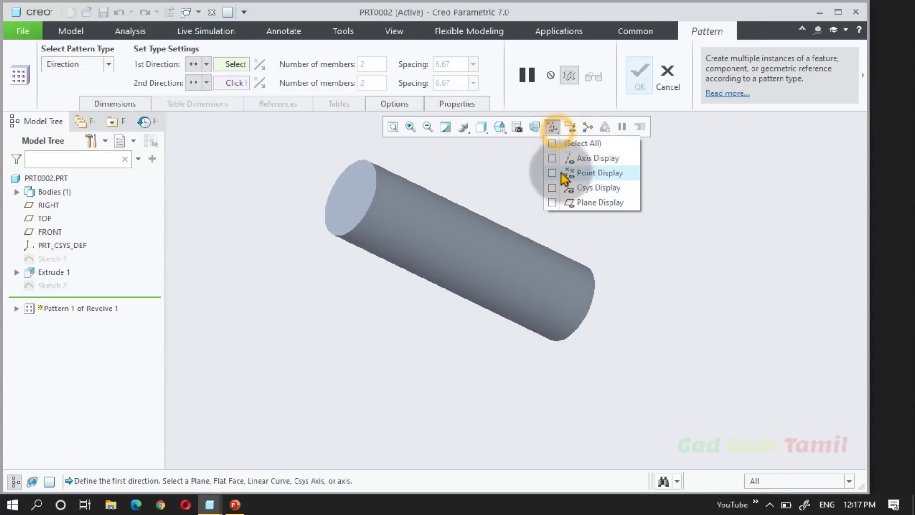
left_click(553, 158)
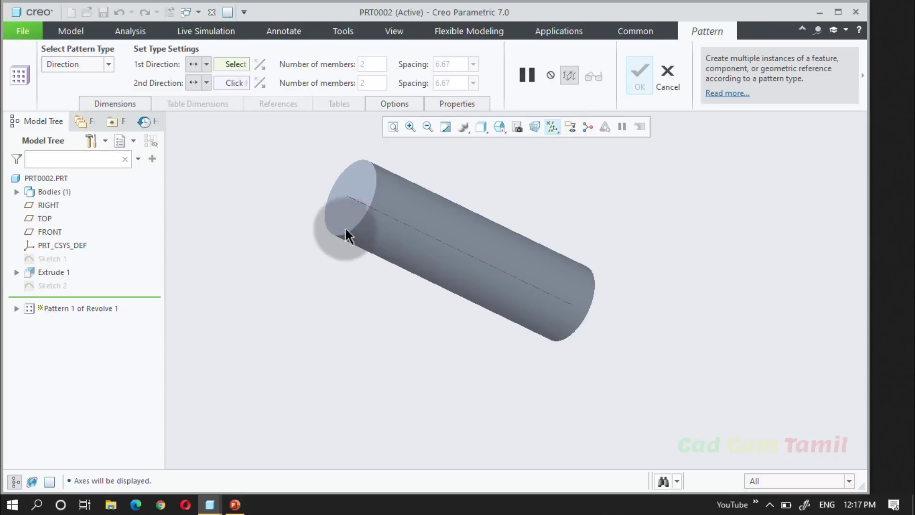
- Set the pattern's first direction to rotation about the cylinder's axis with 6 members spaced 60 degrees apart
left_click(354, 201)
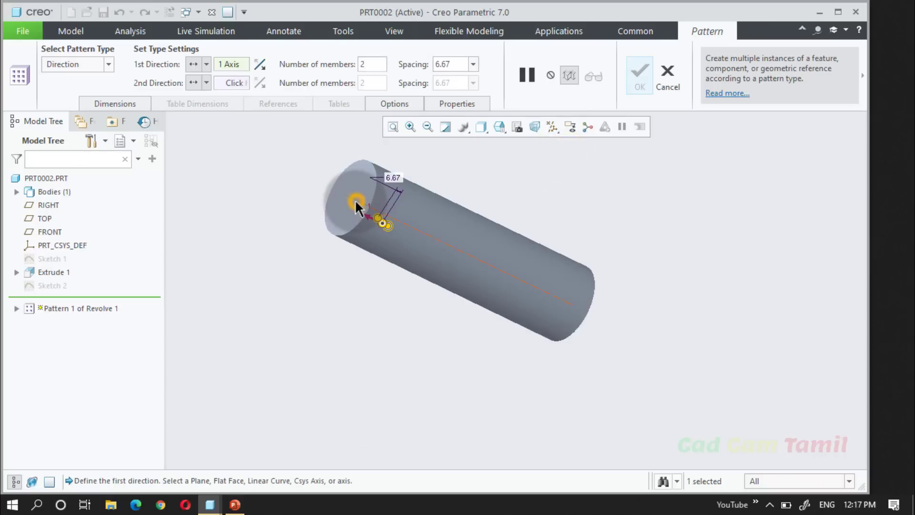
left_click(206, 66)
left_click(196, 99)
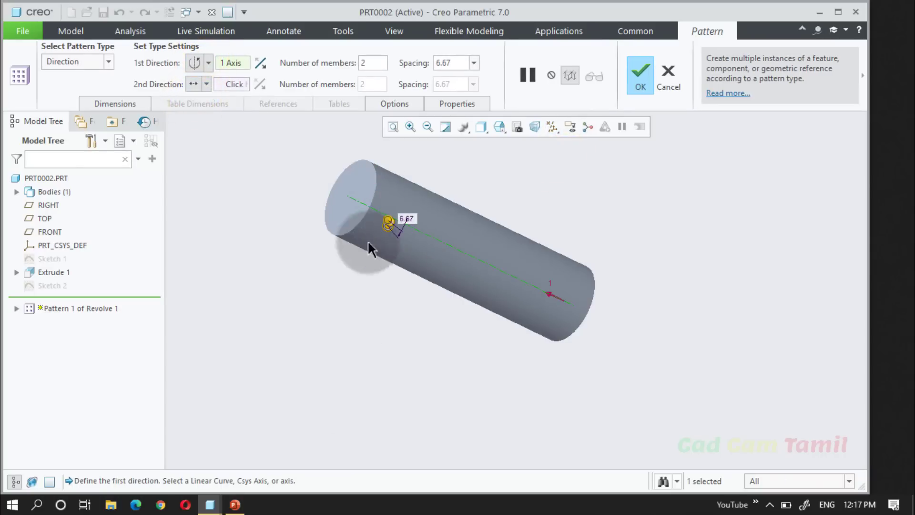
double_click(378, 64)
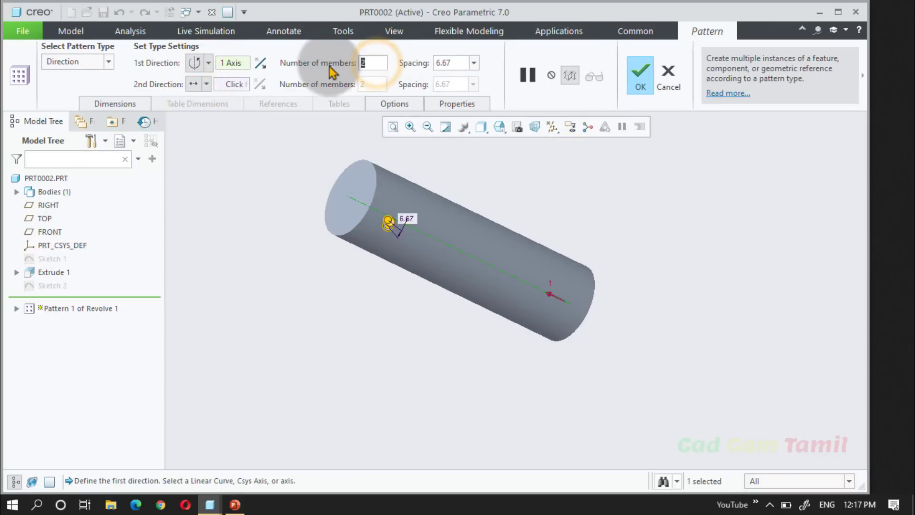
type("6")
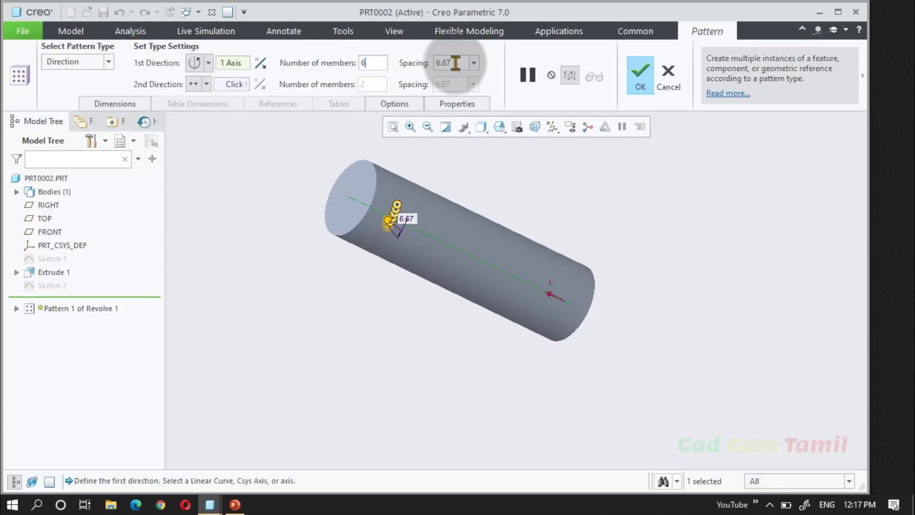
double_click(454, 62)
type("60")
key("Return")
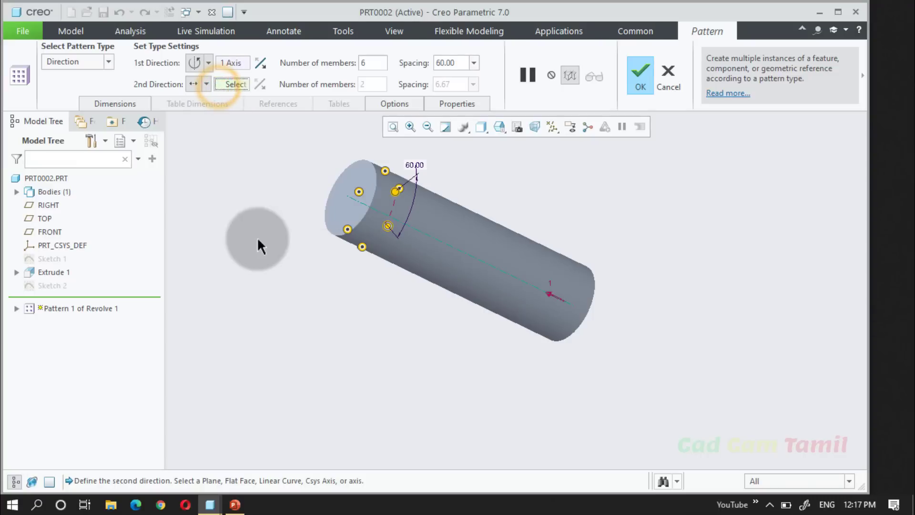
- Use the cylinder's flat face at the end far from the cut as the linear second direction, with 8 members
middle_click_drag(257, 242, 448, 283)
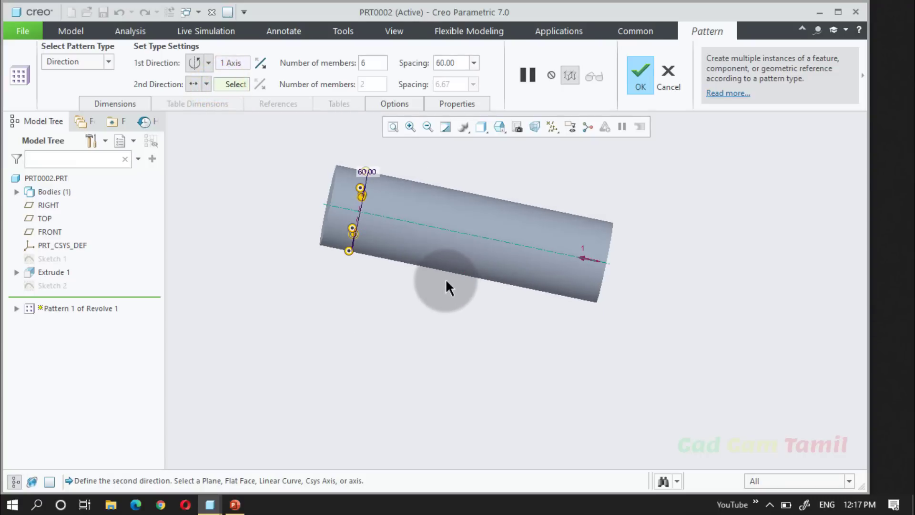
middle_click_drag(566, 290, 542, 273)
left_click(624, 253)
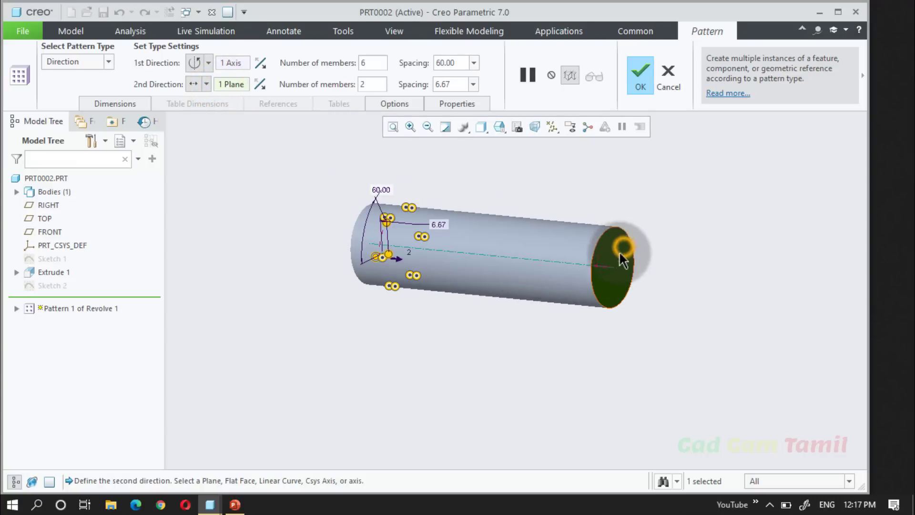
middle_click_drag(625, 249, 427, 258)
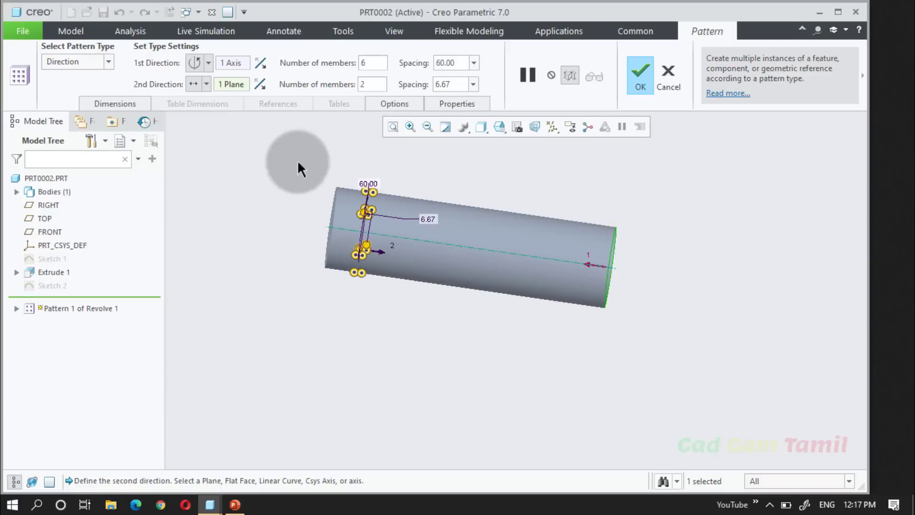
left_click(368, 84)
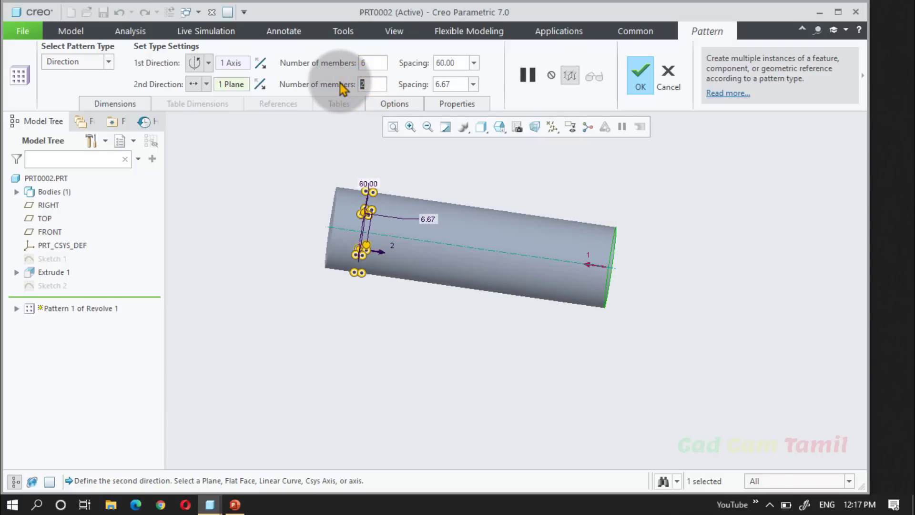
type("8")
key("Return")
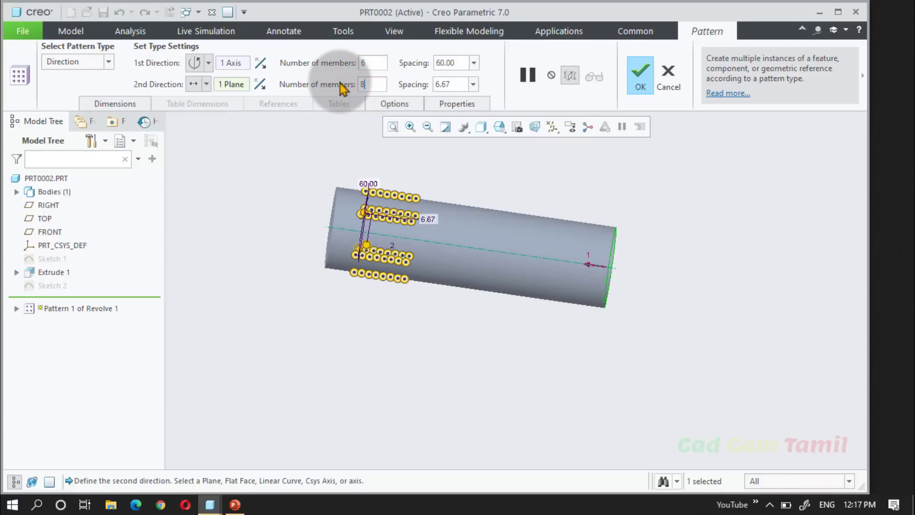
- Try second-direction spacings of 60 and 40 for the pattern
left_click(453, 84)
type("60")
key("Return")
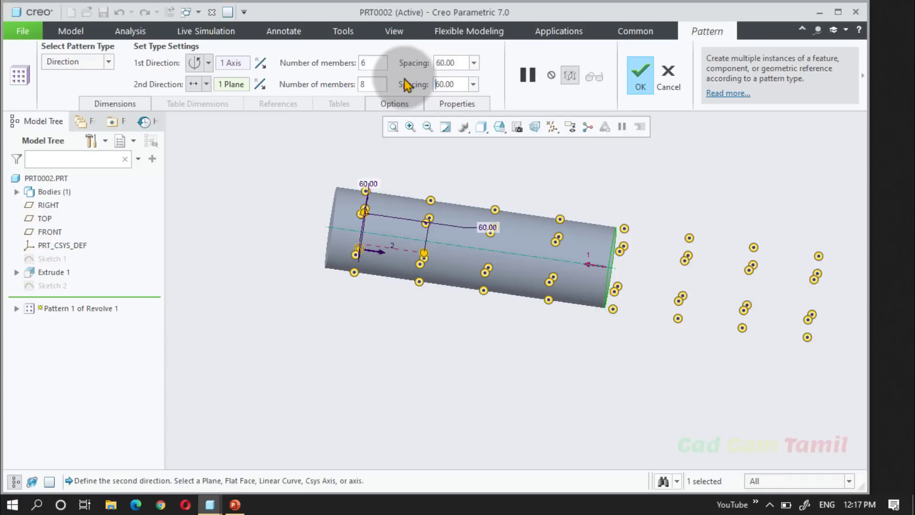
left_click(451, 85)
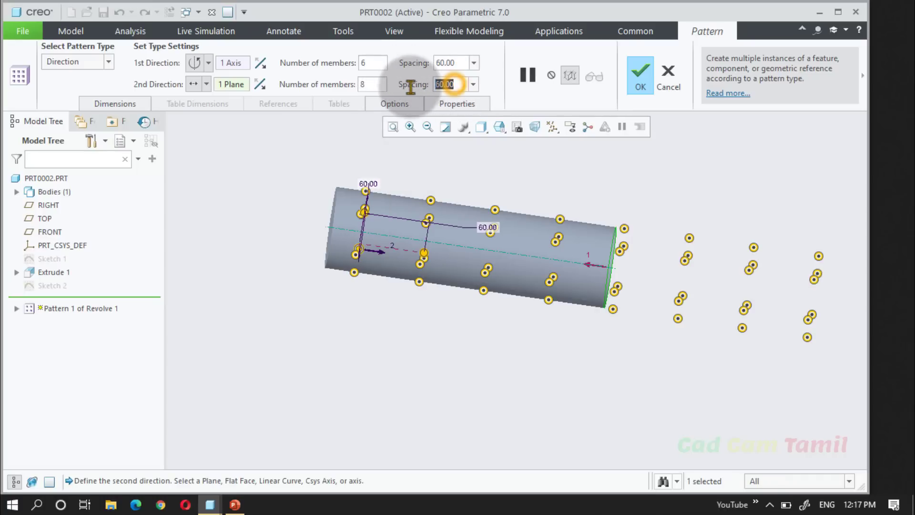
type("40")
key("Return")
- Set the second-direction spacing to 30 and complete the pattern
left_click(445, 84)
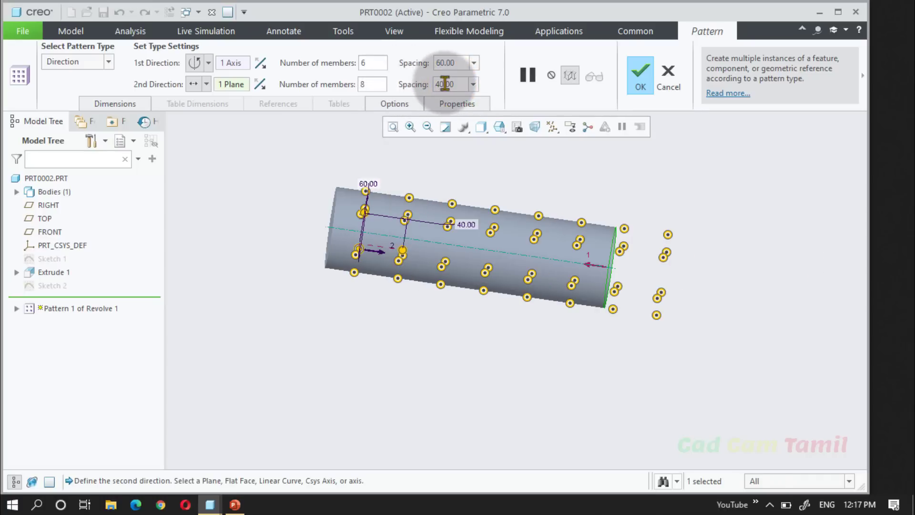
type("30")
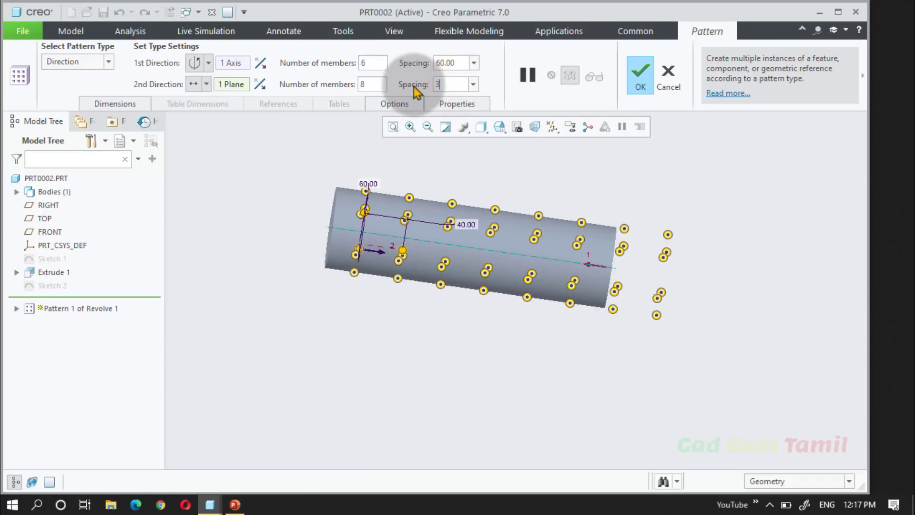
key("Return")
left_click(405, 274)
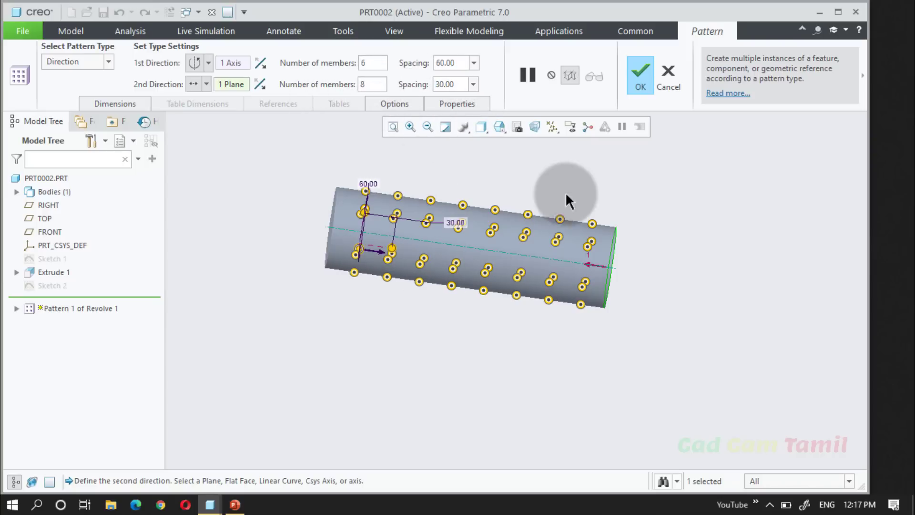
left_click(639, 80)
left_click(695, 275)
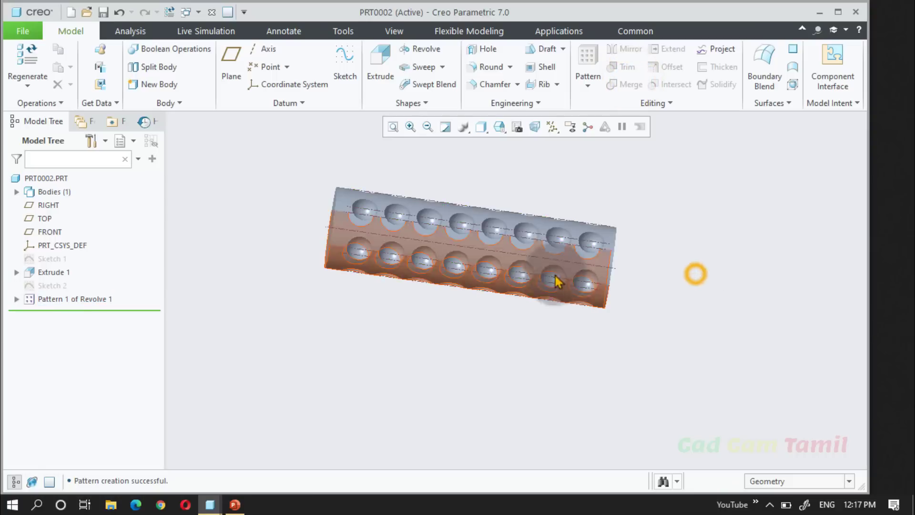
- Examine the patterned dimples around the cylinder and the list of individual pattern members under Pattern 1 of Revolve 1
middle_click_drag(556, 281, 403, 351)
scroll(402, 350, "down", 3)
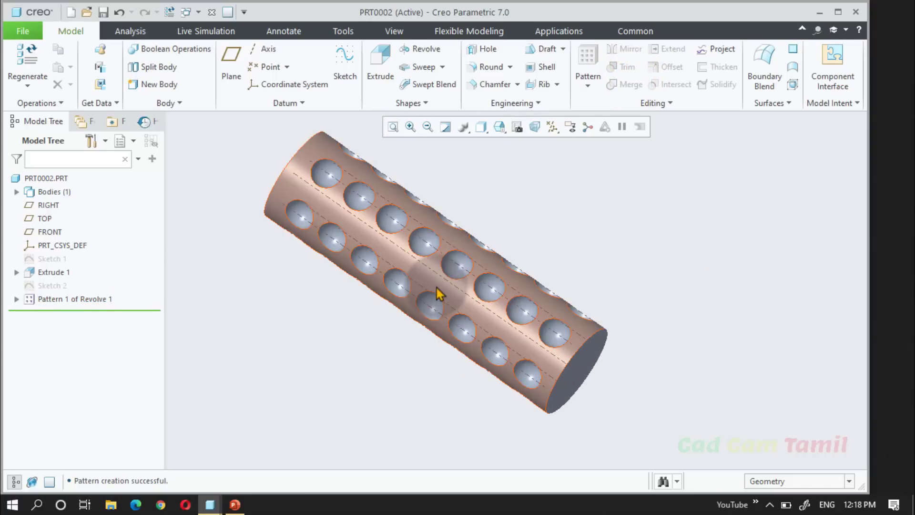
mouse_move(438, 293)
middle_mouse_down()
mouse_move(429, 327)
mouse_move(378, 388)
mouse_move(423, 301)
mouse_move(405, 298)
middle_mouse_up()
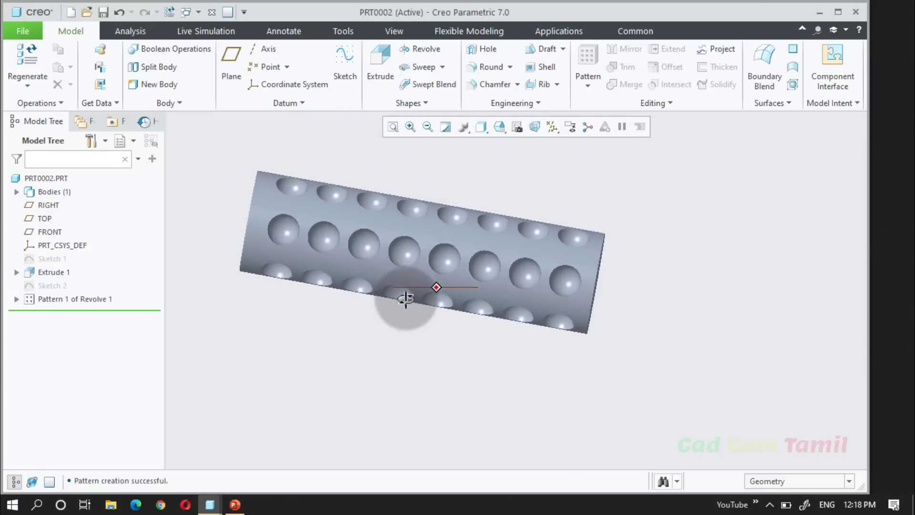
left_click(18, 299)
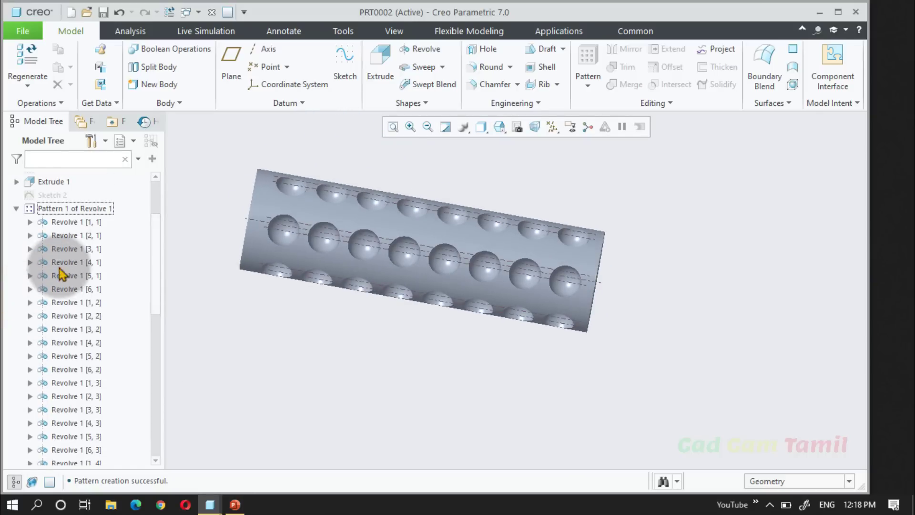
scroll(69, 334, "down", 7)
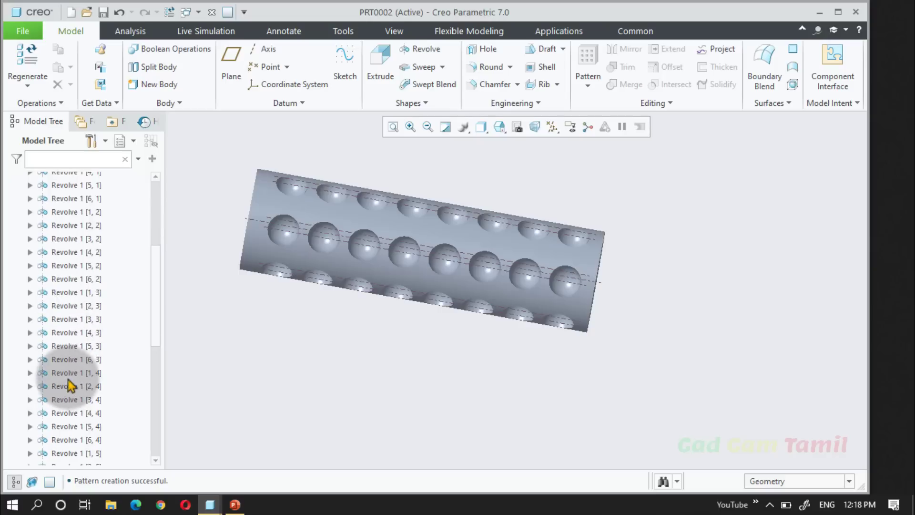
scroll(68, 390, "down", 3)
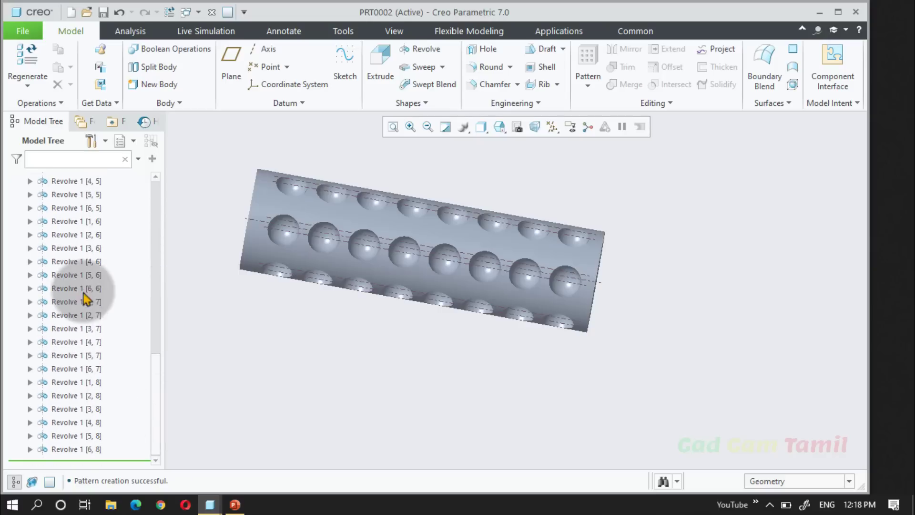
scroll(95, 329, "up", 11)
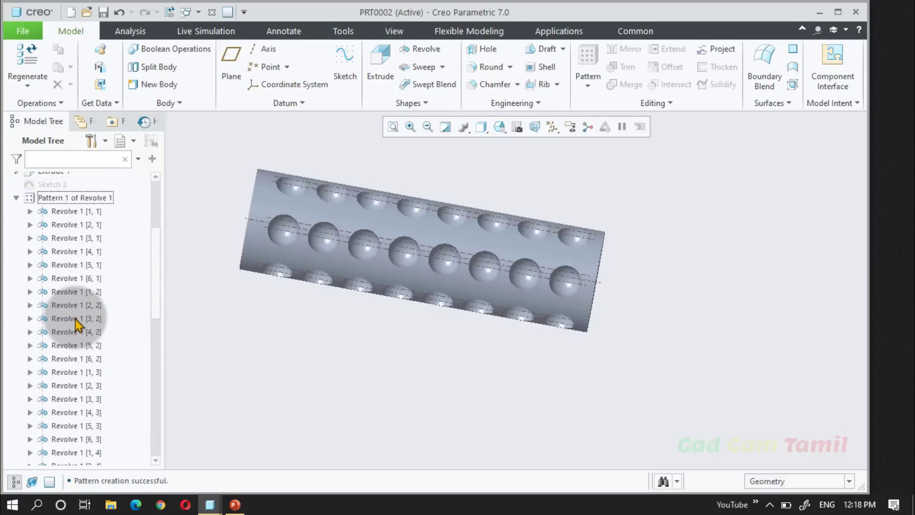
left_click(16, 258)
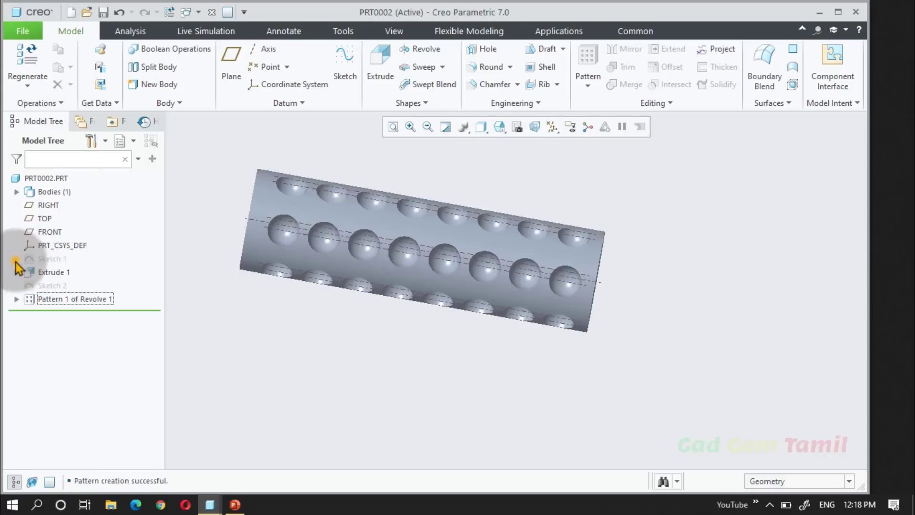
- Undo the pattern of Revolve 1
left_click(92, 299)
key("ctrl+z")
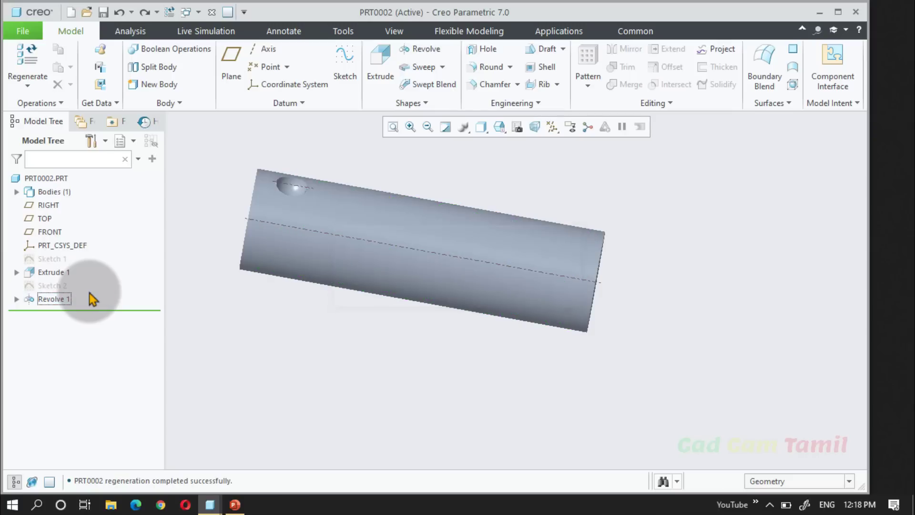
- Start an Axis pattern of Revolve 1 around the cylinder's centre axis
left_click(289, 353)
mouse_move(384, 296)
middle_mouse_down()
mouse_move(369, 314)
mouse_move(385, 321)
middle_mouse_up()
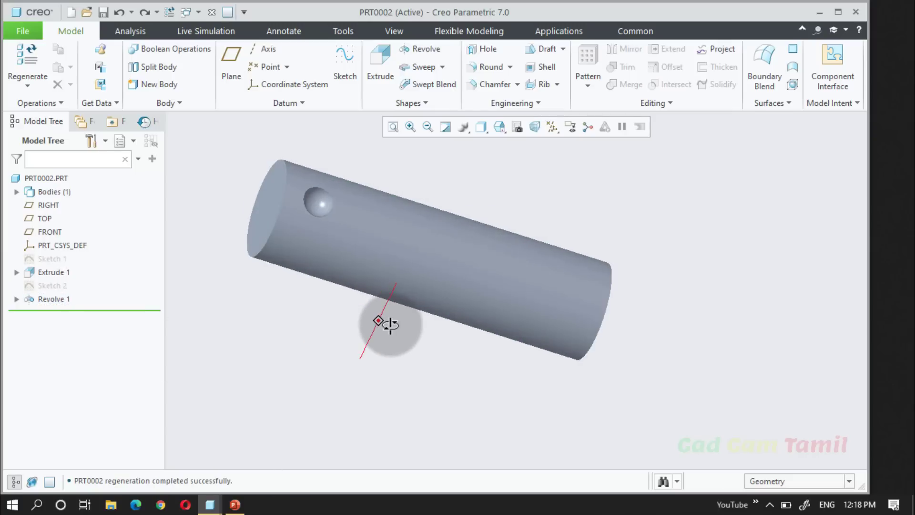
left_click(49, 300)
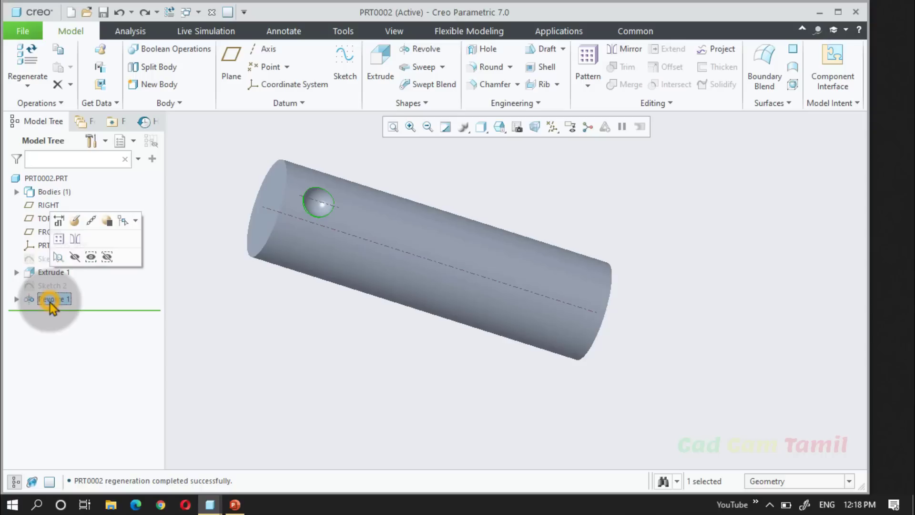
left_click(61, 247)
left_click(109, 65)
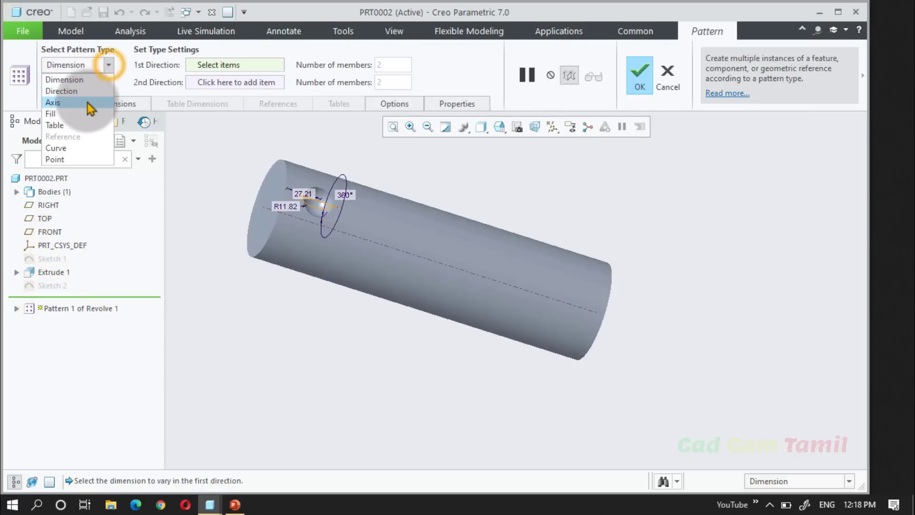
left_click(87, 102)
left_click(352, 234)
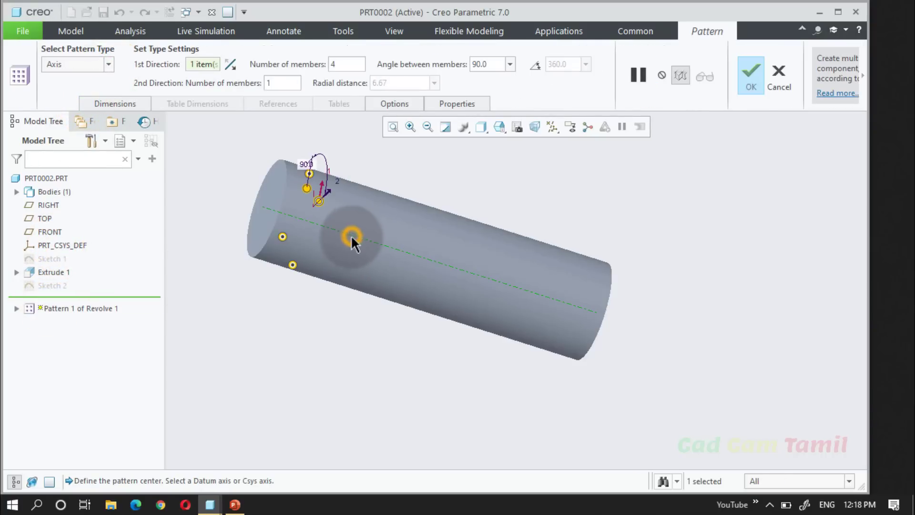
- Set the axis pattern to 6 members spread evenly over 360 degrees and complete it
double_click(336, 65)
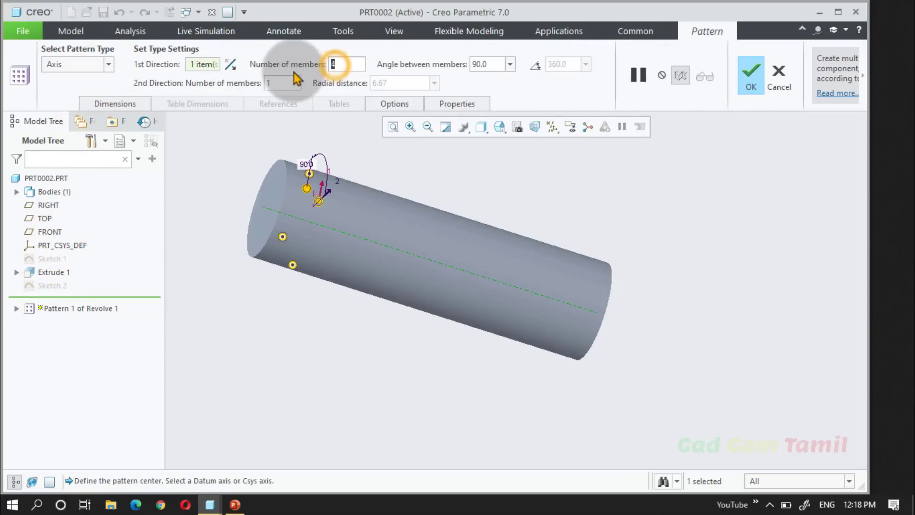
type("6")
left_click(535, 64)
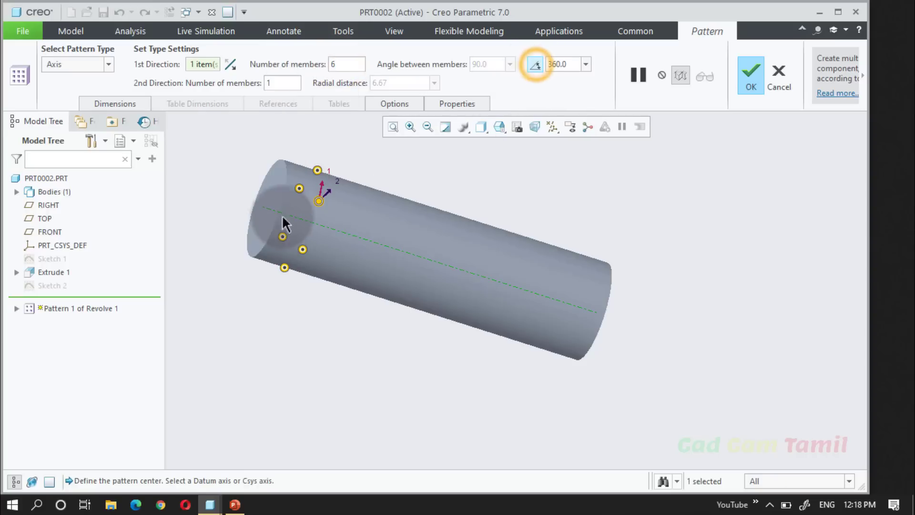
left_click(752, 85)
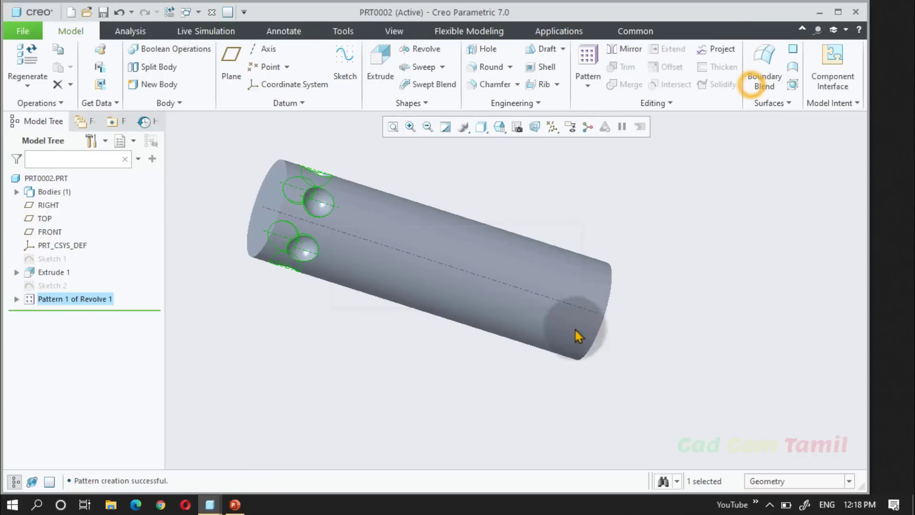
mouse_move(429, 321)
middle_mouse_down()
mouse_move(424, 333)
mouse_move(427, 312)
mouse_move(430, 329)
middle_mouse_up()
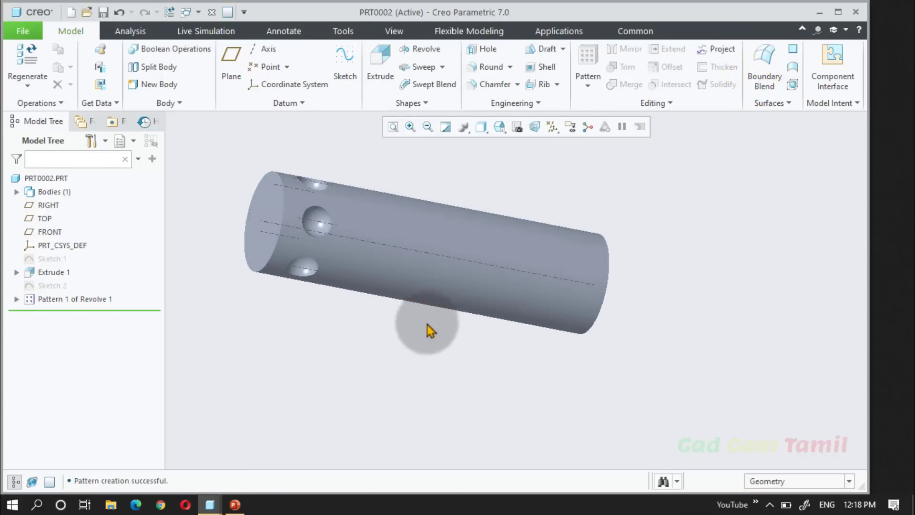
- Start a Direction pattern of Pattern 1 of Revolve 1, using the cylinder's flat end face as the first direction
left_click(88, 301)
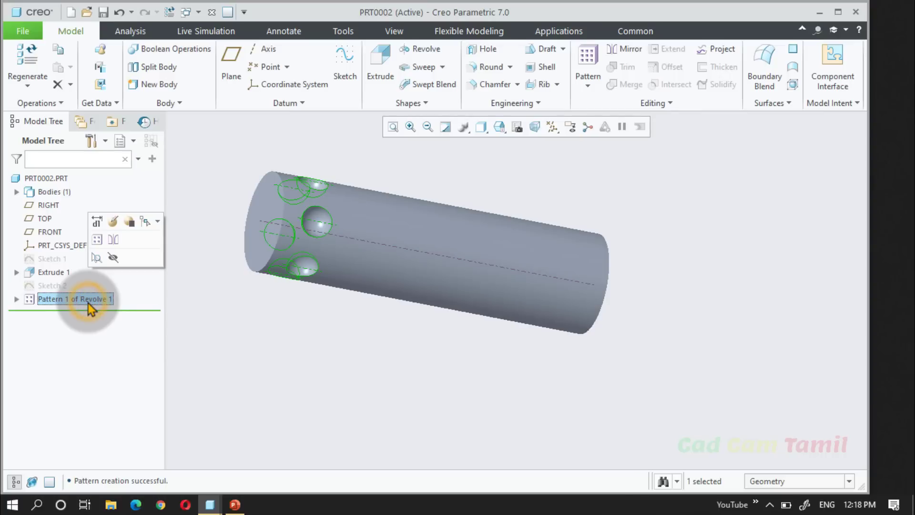
left_click(93, 241)
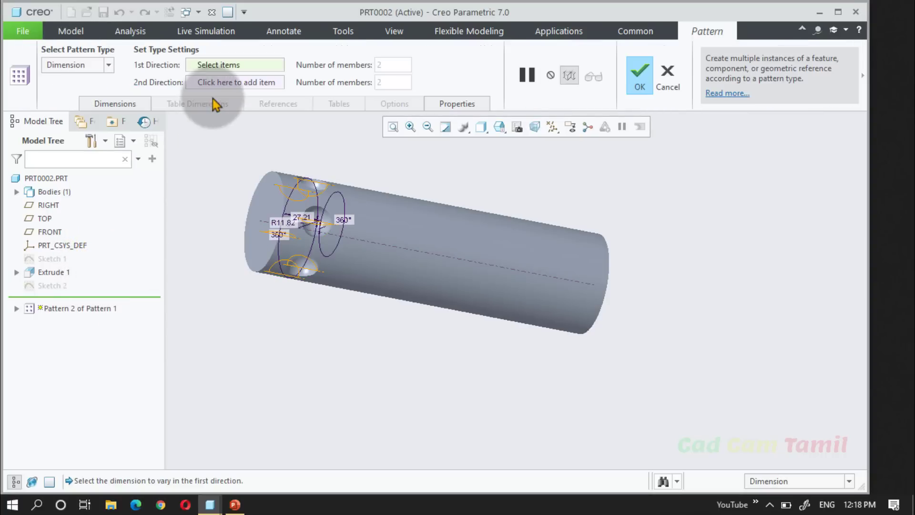
middle_click_drag(336, 214, 294, 210)
left_click(108, 65)
left_click(105, 89)
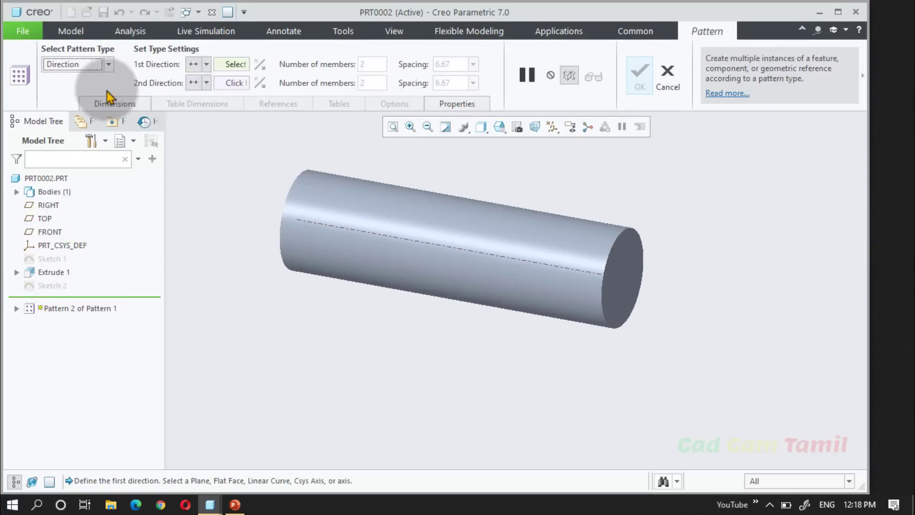
left_click(625, 244)
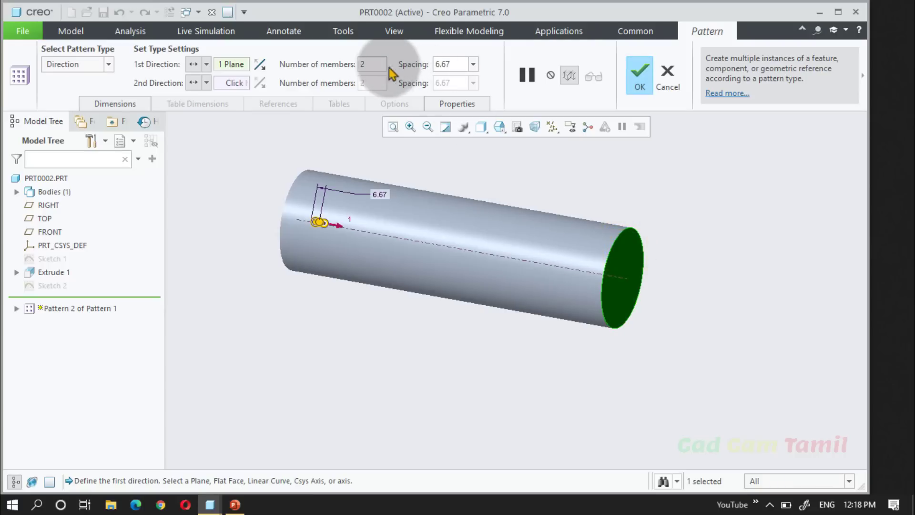
- Set the direction pattern to 8 members with a spacing of 30 and complete it
type("8")
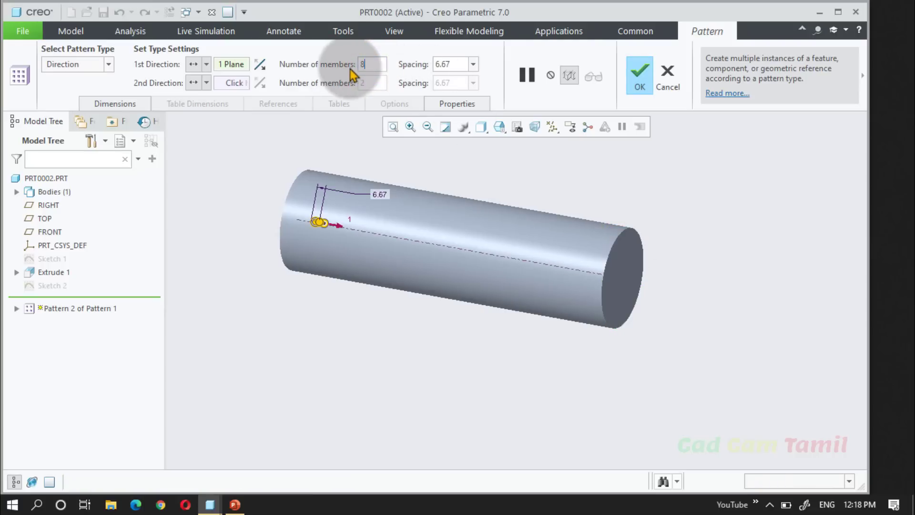
left_click(458, 65)
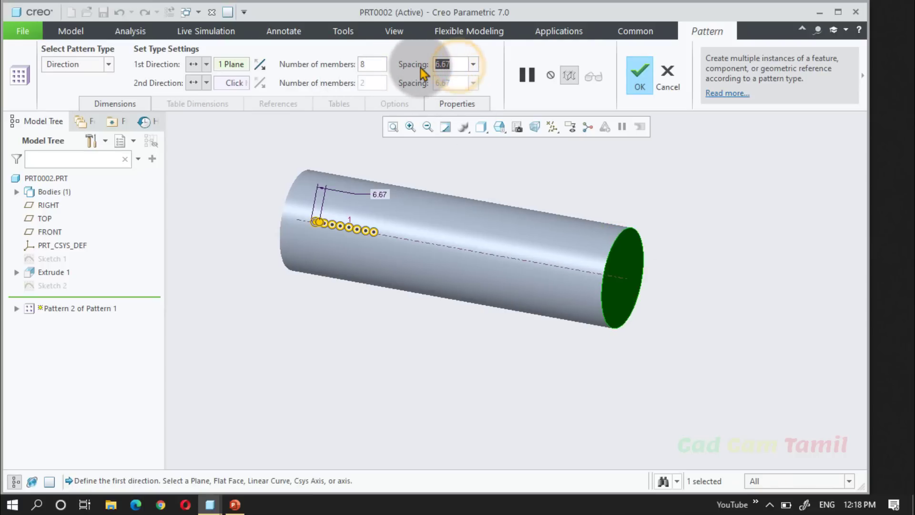
type("30")
key("Return")
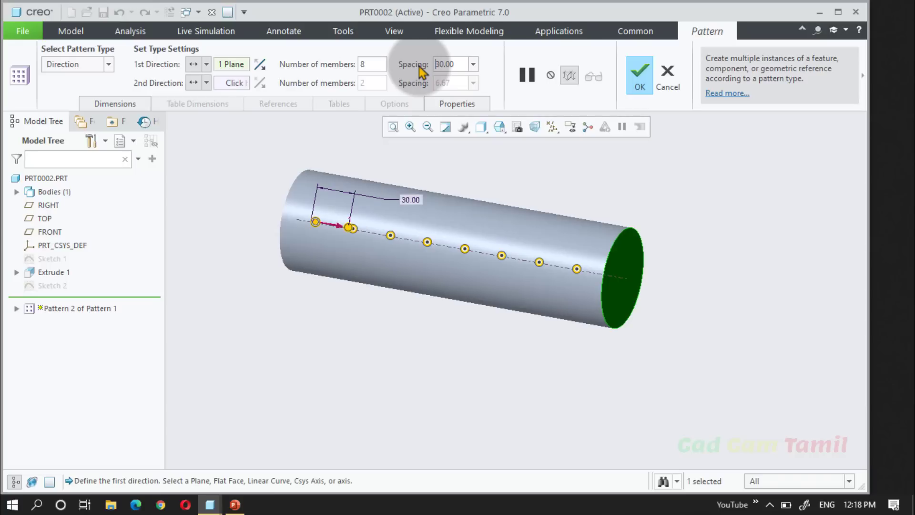
left_click(640, 74)
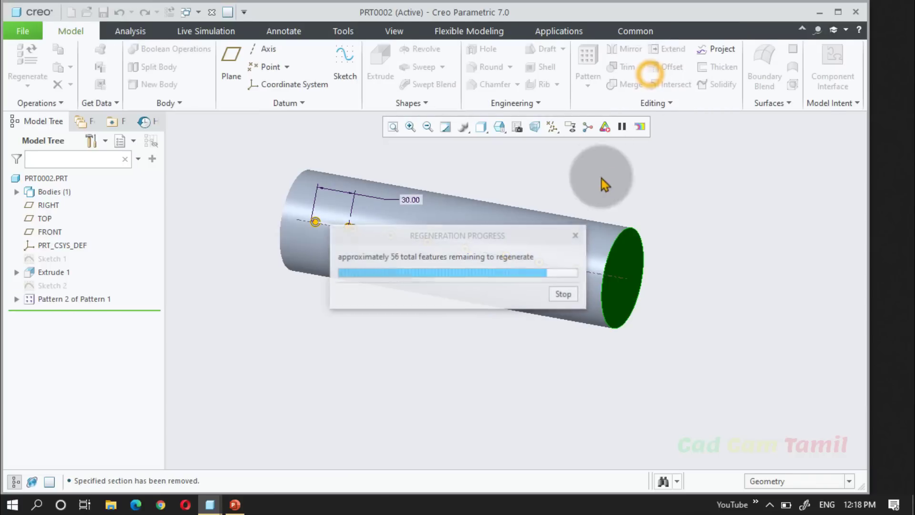
left_click(396, 351)
- Examine the dimples on the cylinder and the nested patterns and members listed under Pattern 2 of Pattern 1
middle_click_drag(470, 288, 517, 259)
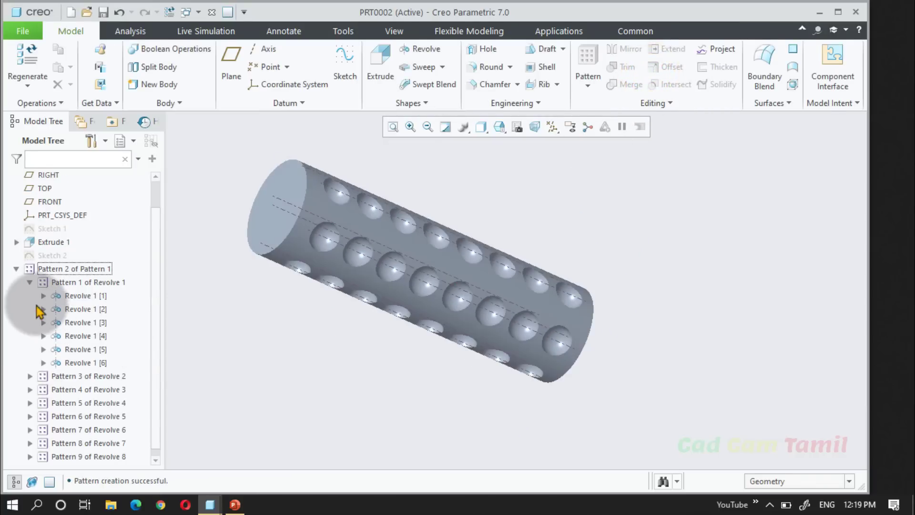
left_click(29, 283)
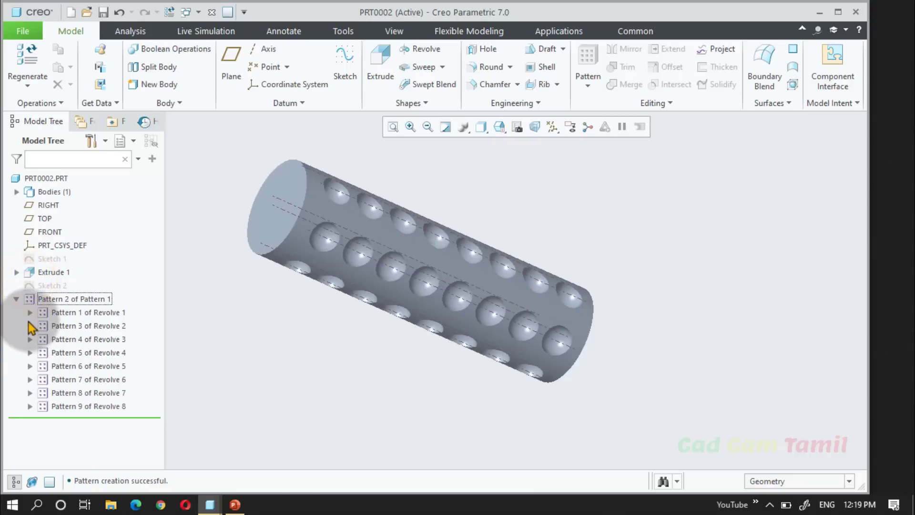
left_click(45, 314)
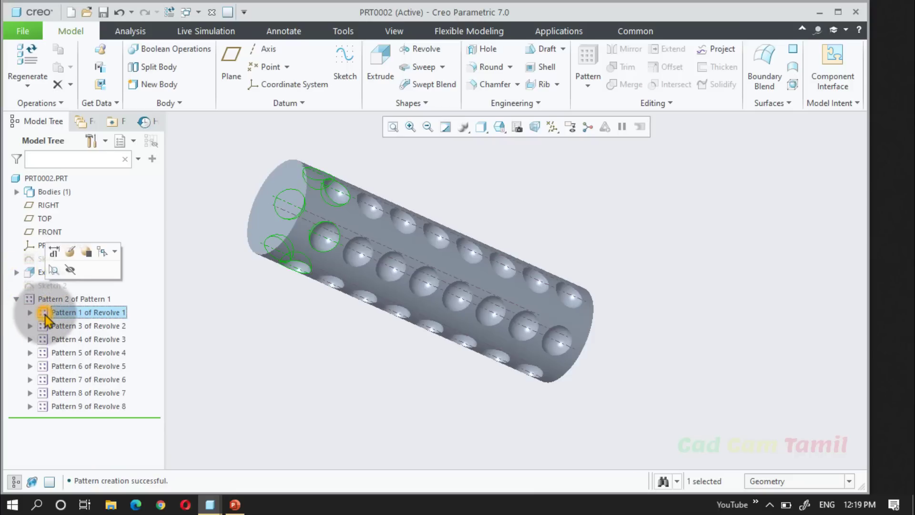
left_click(29, 313)
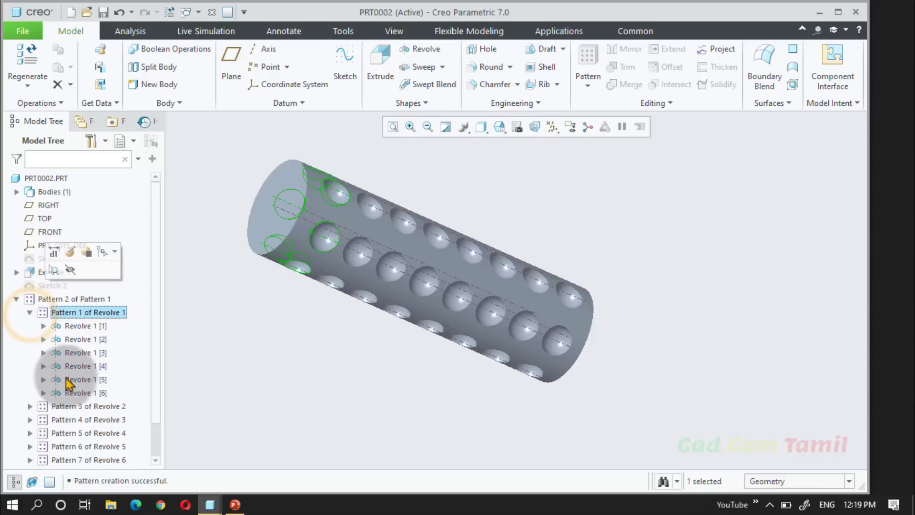
left_click(30, 312)
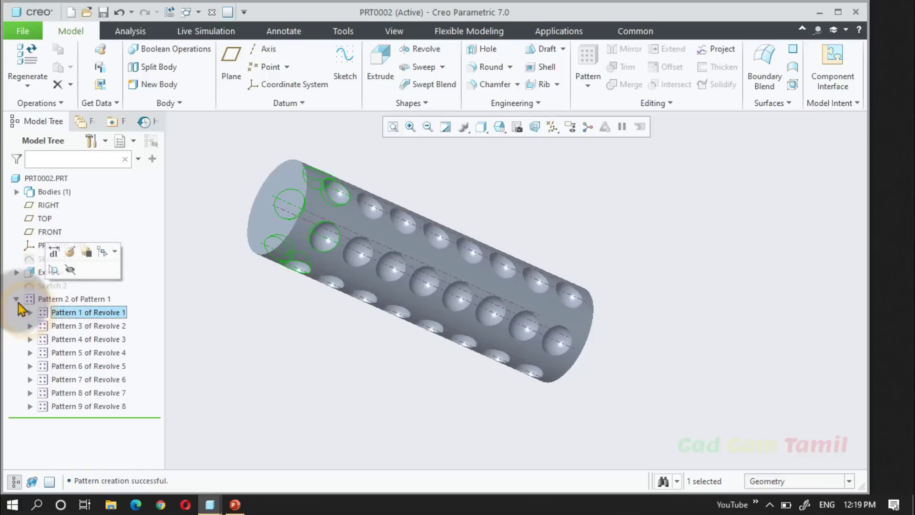
left_click(250, 320)
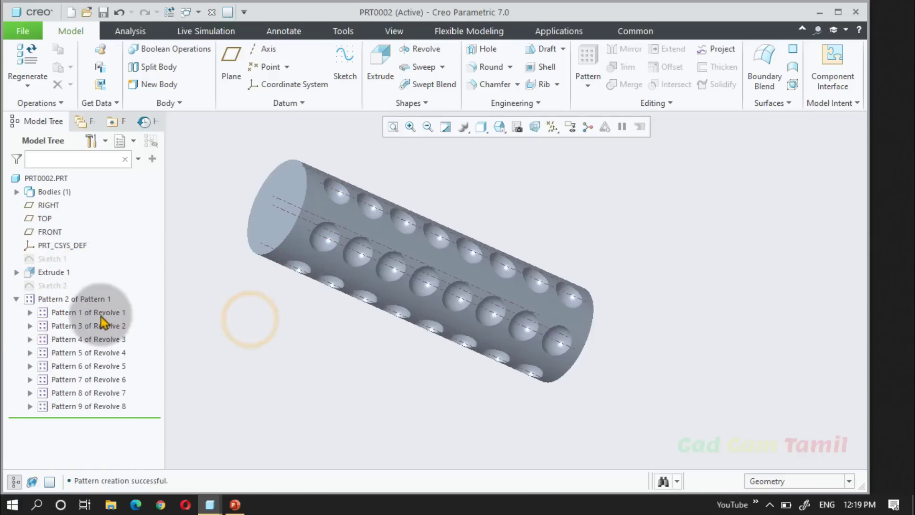
left_click(17, 299)
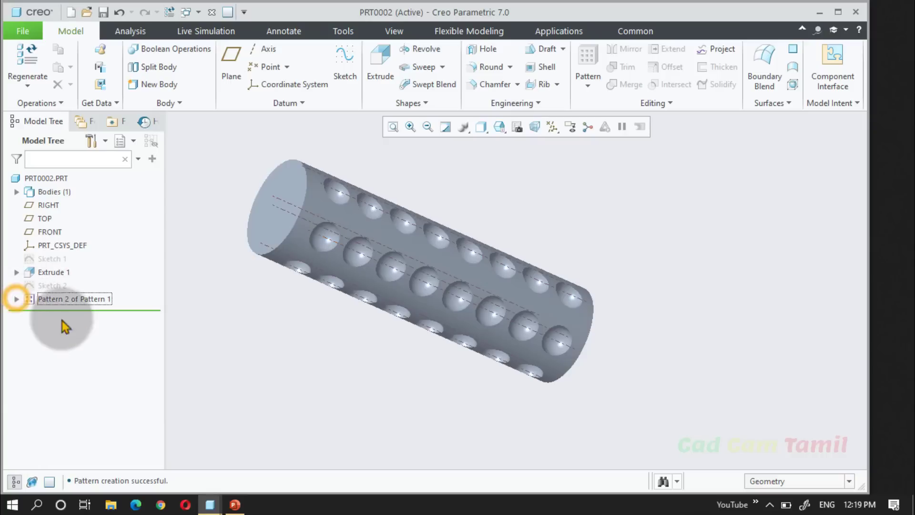
middle_click_drag(295, 358, 337, 224)
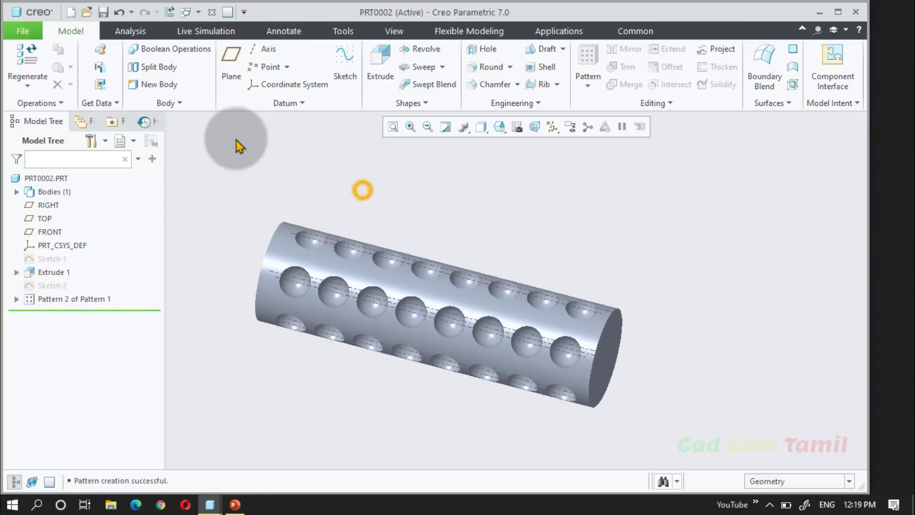
- Switch to the open part PRT0003 containing the flat plate and its rounded pin
left_click(187, 11)
left_click(205, 43)
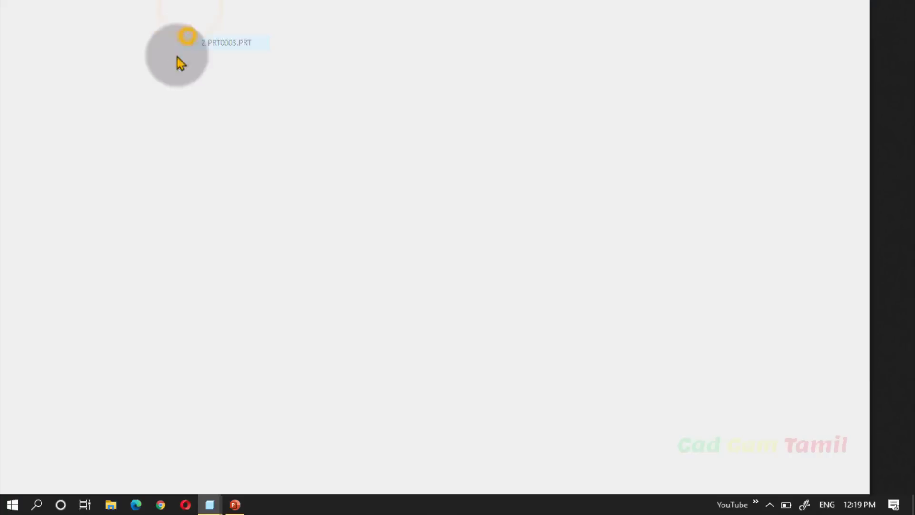
middle_click_drag(227, 239, 259, 327)
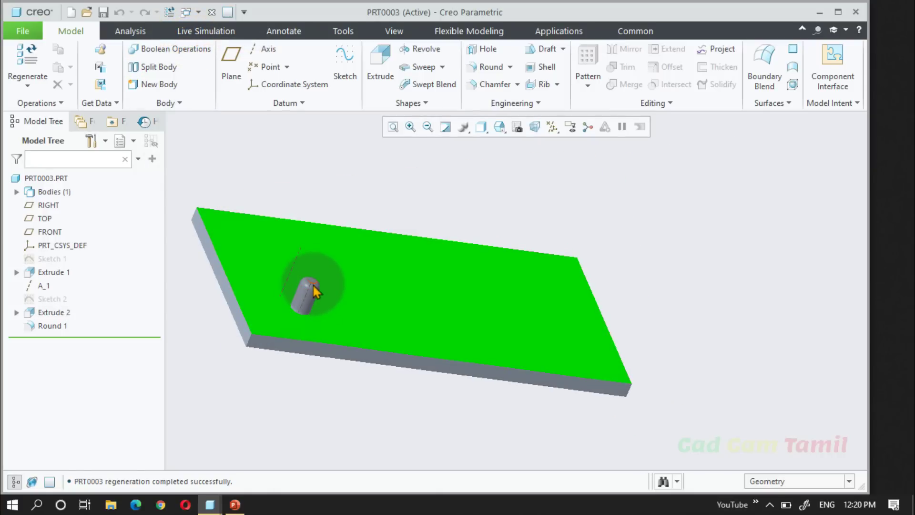
middle_click_drag(330, 290, 305, 305)
- Start a Direction pattern of Extrude 2 with a rotational first direction about axis A_1
left_click(48, 312)
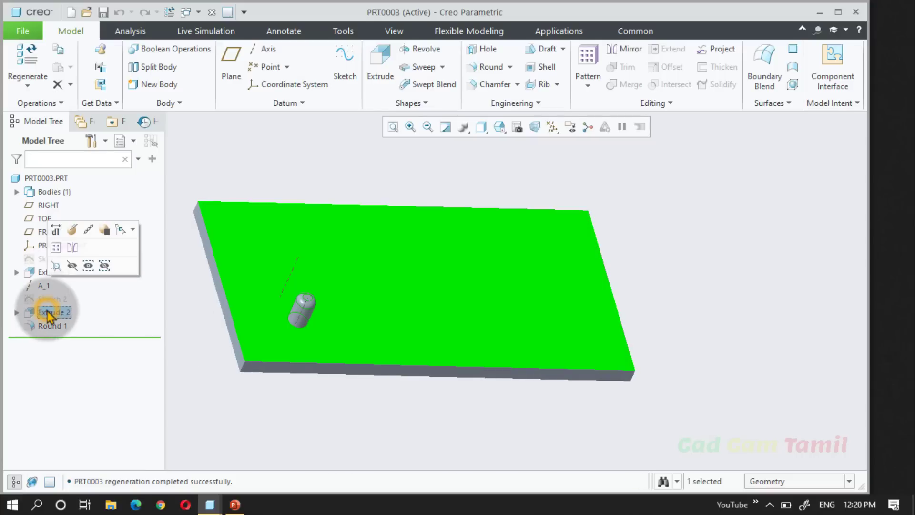
left_click(56, 248)
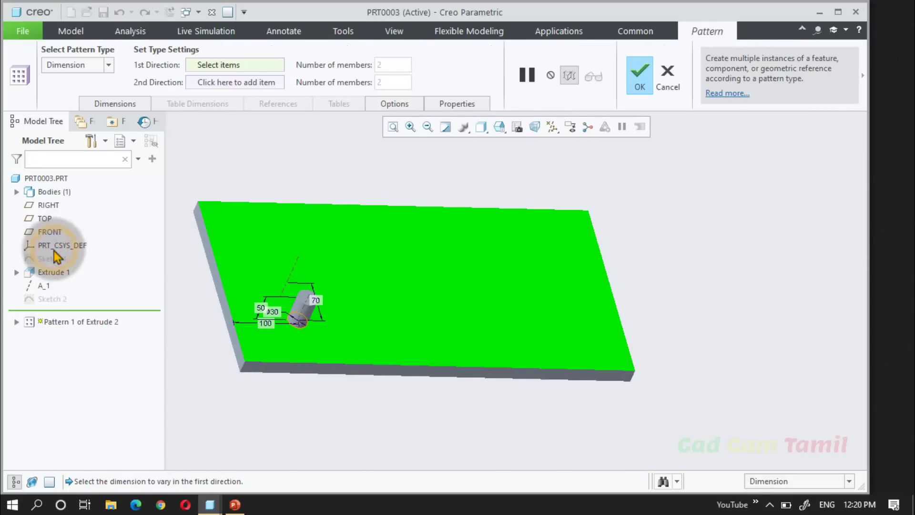
left_click(108, 67)
left_click(67, 91)
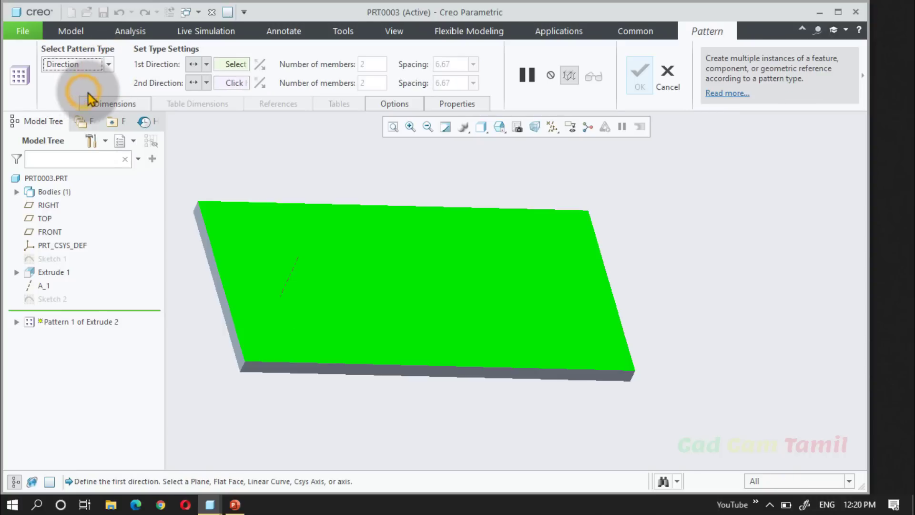
left_click(195, 98)
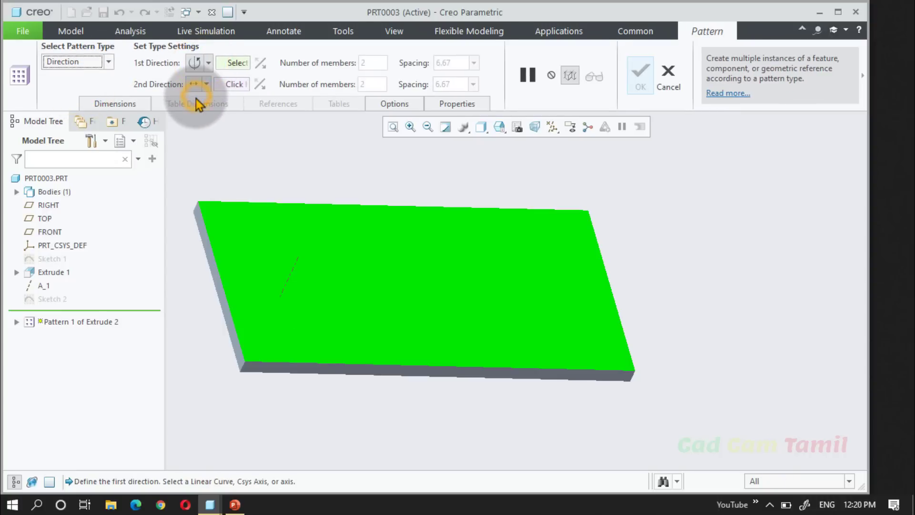
left_click(292, 270)
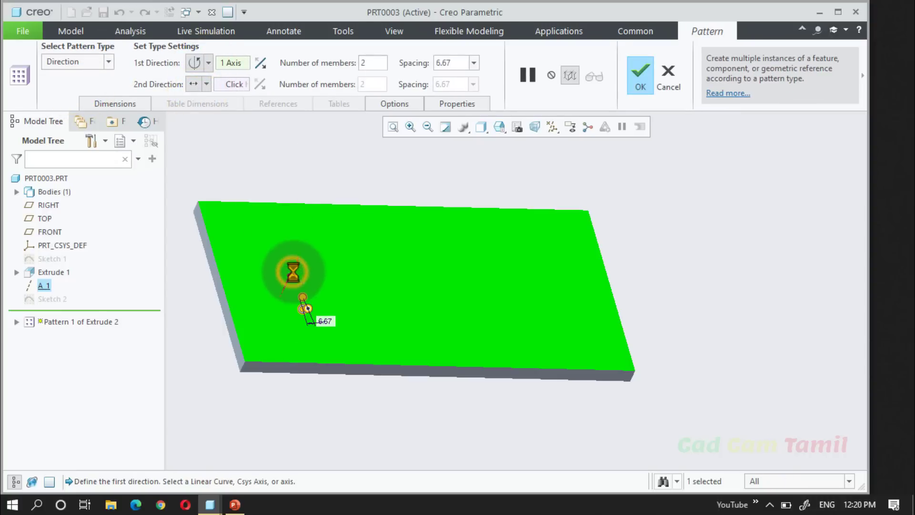
- Set the first direction of the Extrude 2 pattern to 6 members with a 60-degree spacing
double_click(371, 64)
type("6")
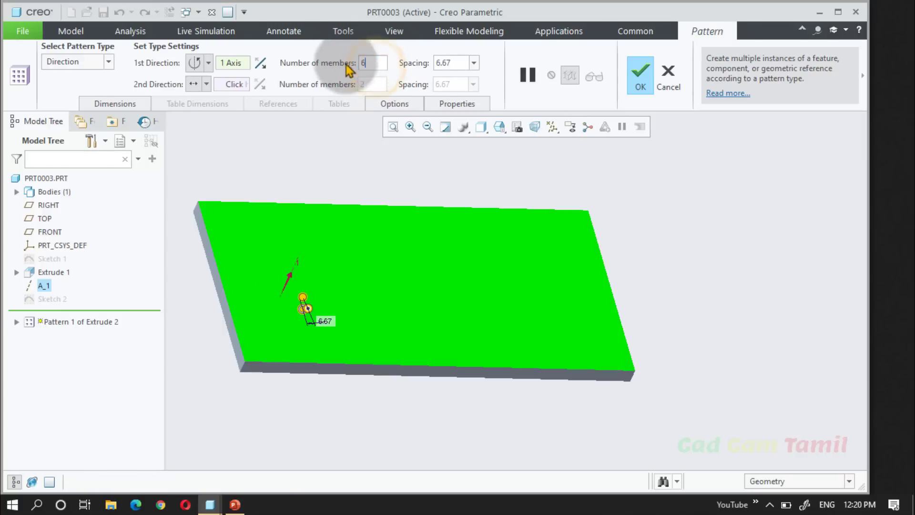
double_click(451, 62)
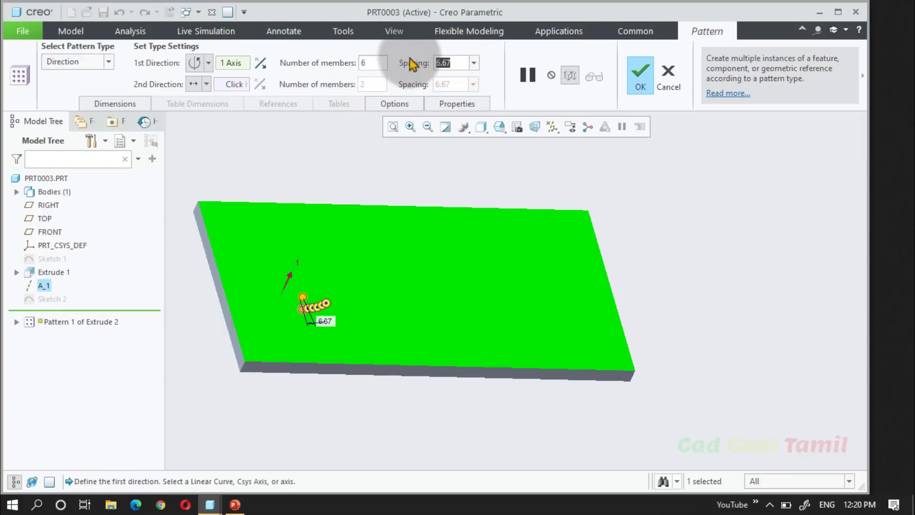
key("Return")
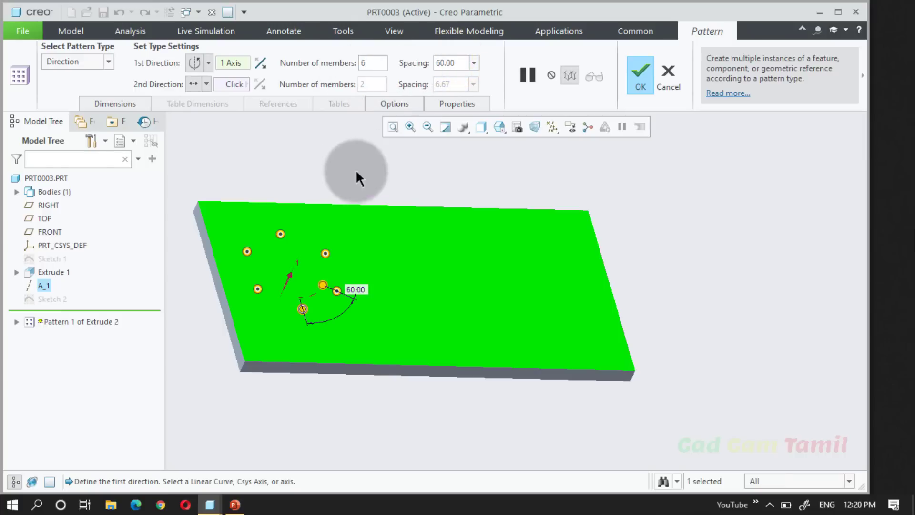
- Define the second direction of the Extrude 2 pattern from the plate's short end face, with 3 members and a spacing of 100
left_click(243, 86)
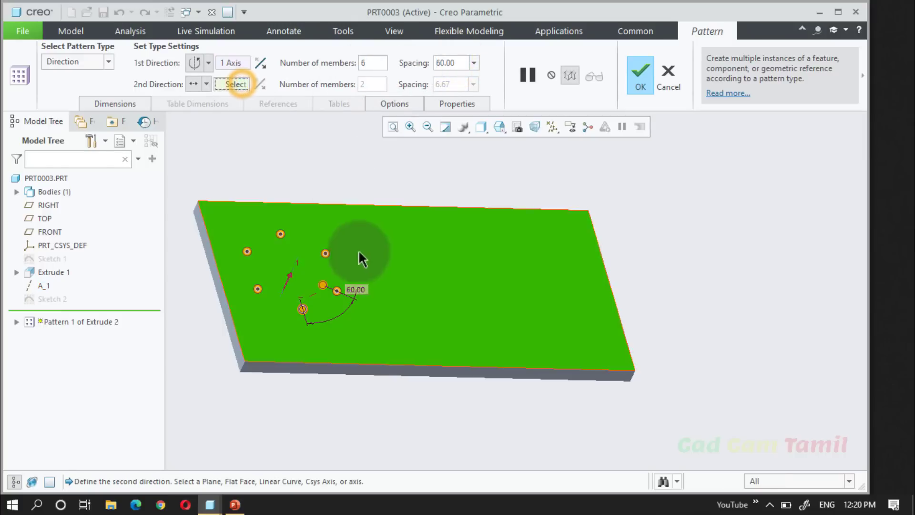
left_click(218, 286)
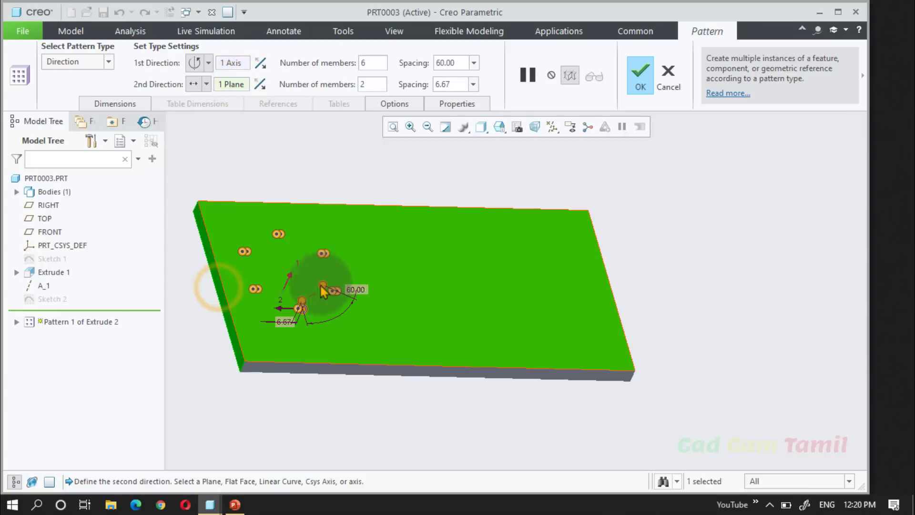
double_click(365, 84)
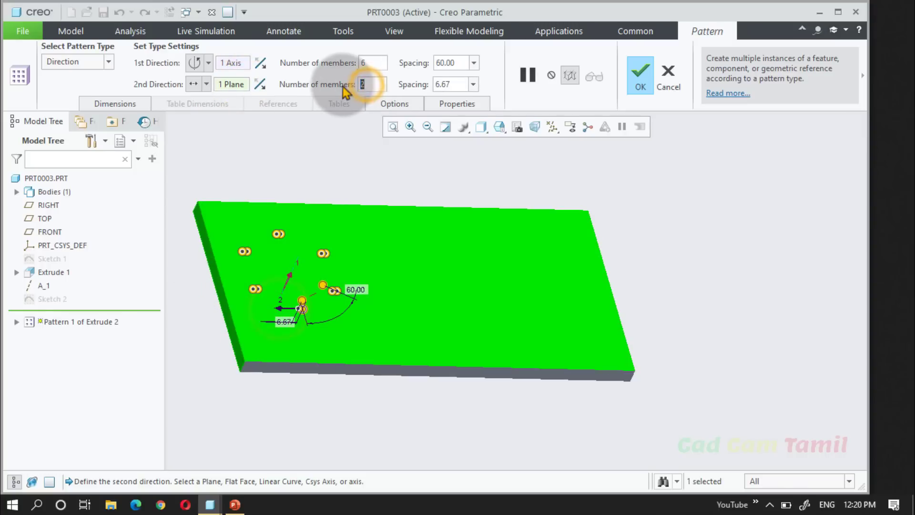
type("3")
key("Return")
left_click(445, 86)
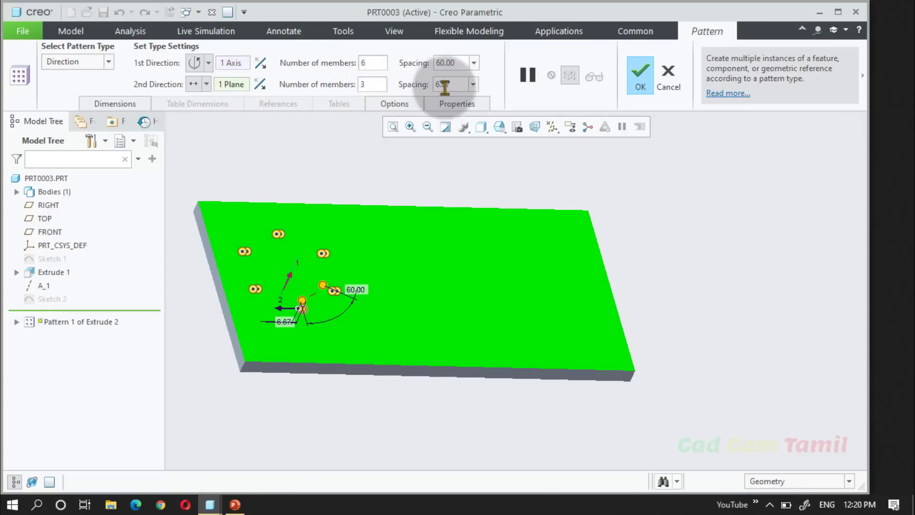
type("100")
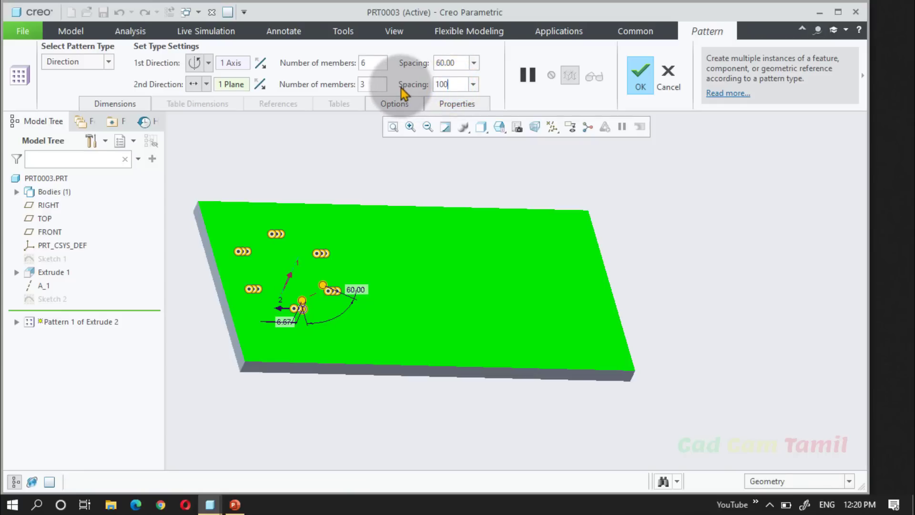
key("Return")
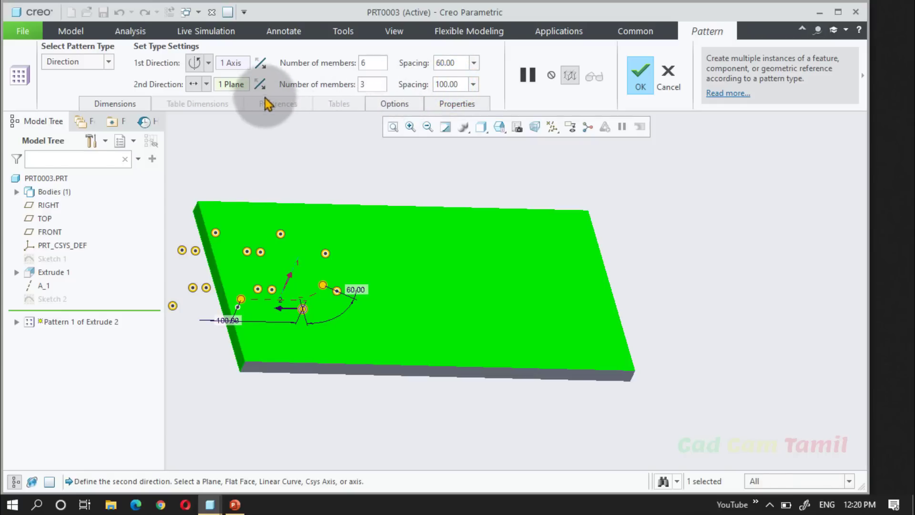
- Reverse the pattern's second direction toward the plate's interior, set its spacing to 200, and complete the pattern
left_click(260, 84)
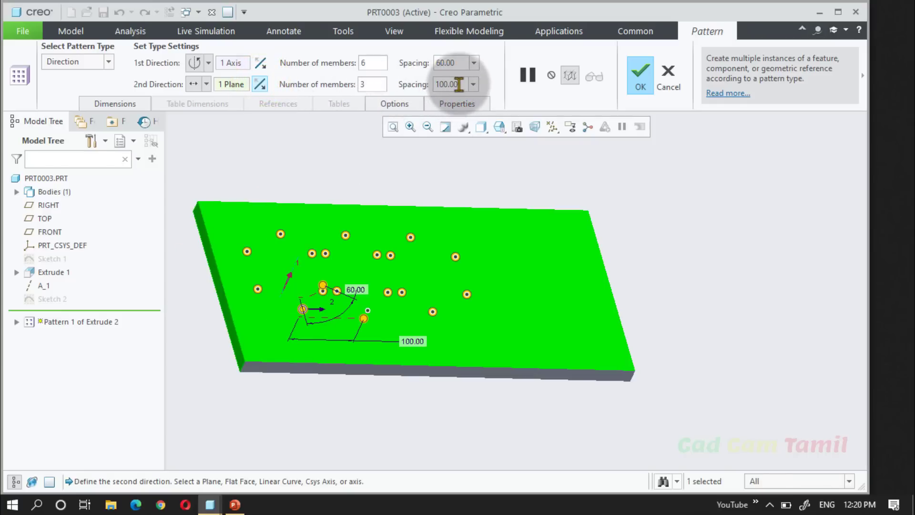
left_click_drag(459, 84, 420, 86)
type("200")
key("Return")
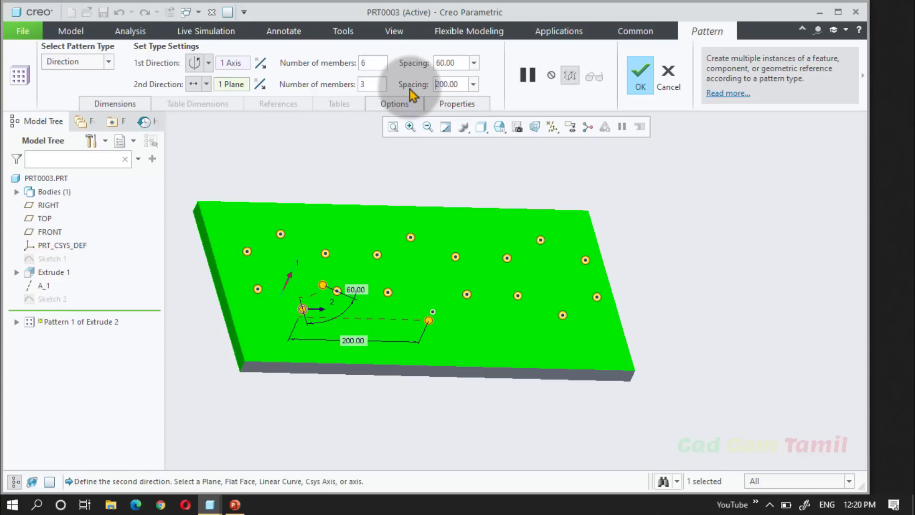
left_click(640, 75)
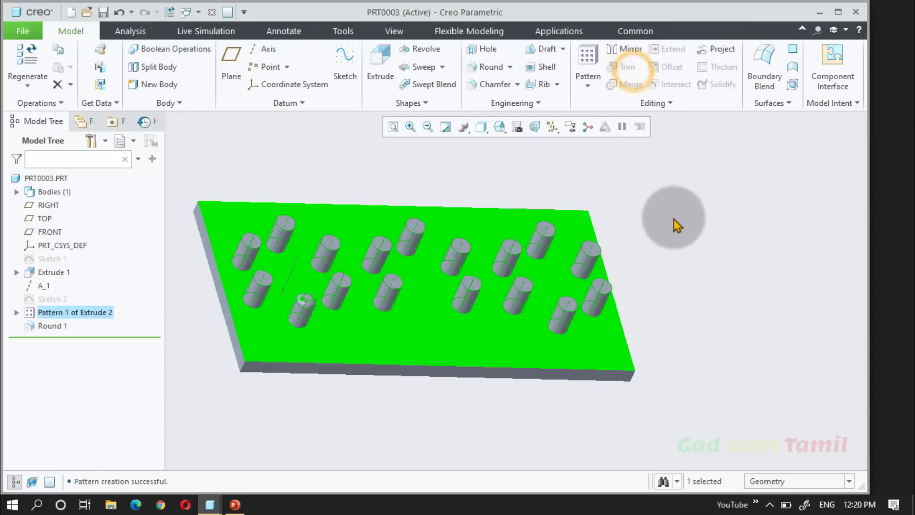
left_click(676, 224)
middle_click_drag(510, 262, 498, 252)
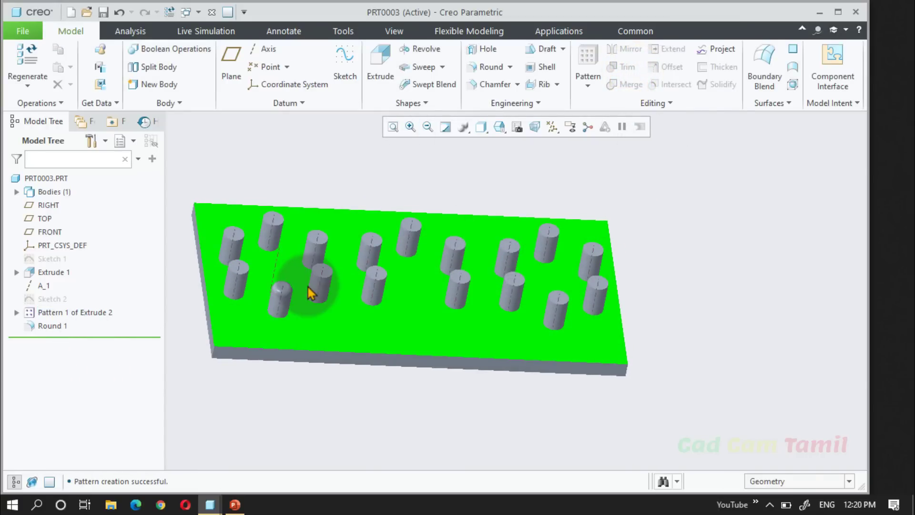
- Delete the Round 1 feature from the original pin
left_click(48, 329)
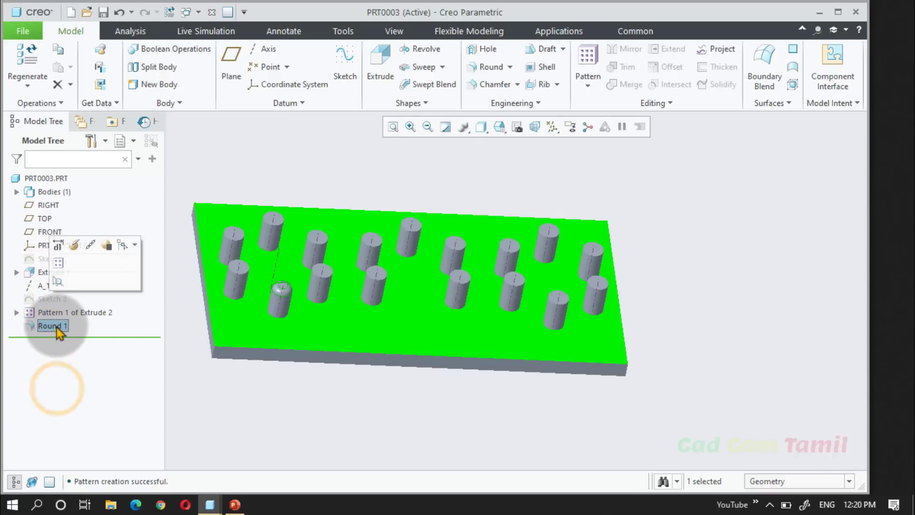
right_click(53, 327)
left_click(84, 393)
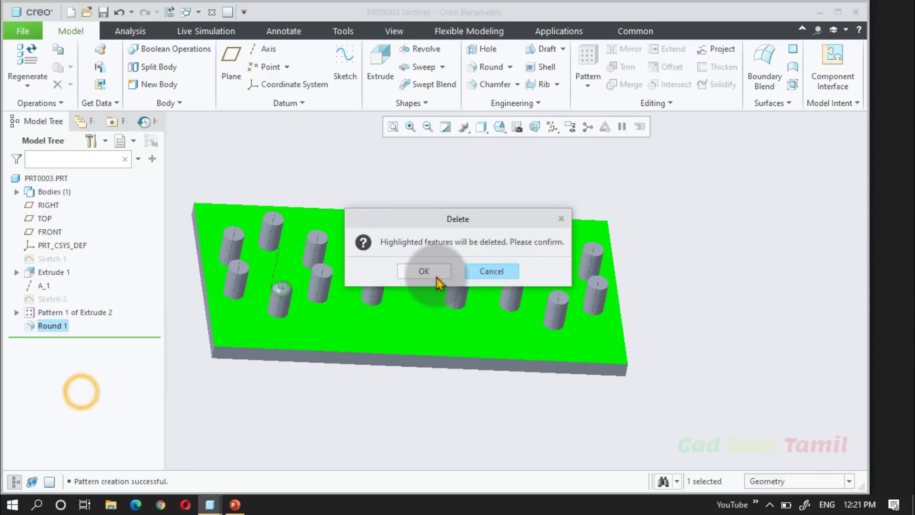
left_click(435, 277)
left_click(336, 429)
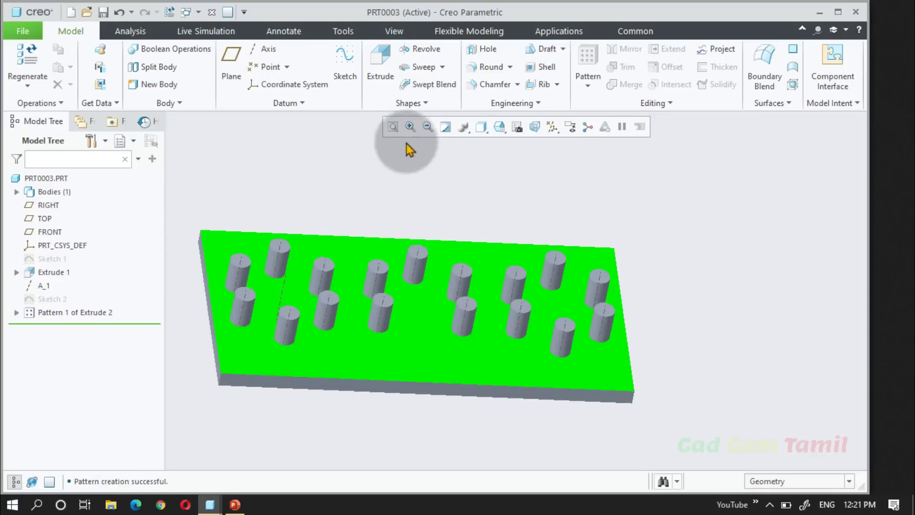
- Round the top edge of the original pin with a radius of 8.00
left_click(487, 67)
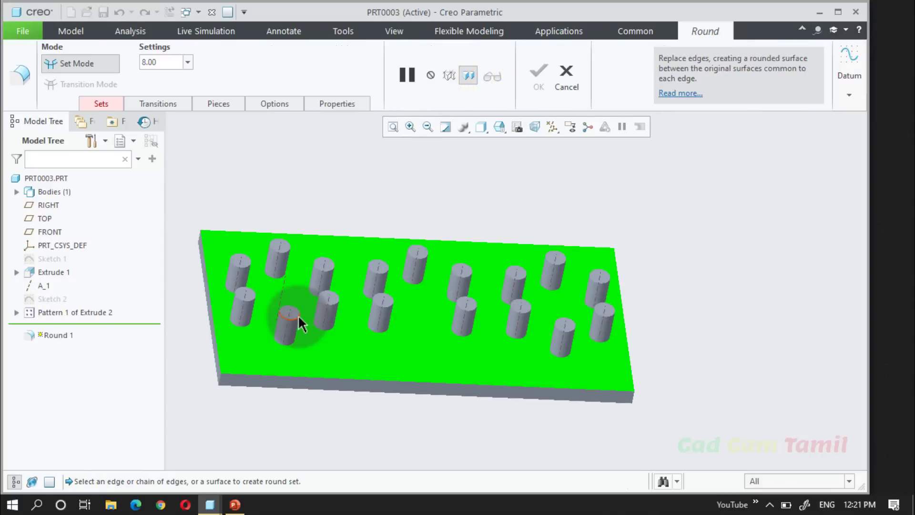
left_click(299, 315)
left_click(540, 82)
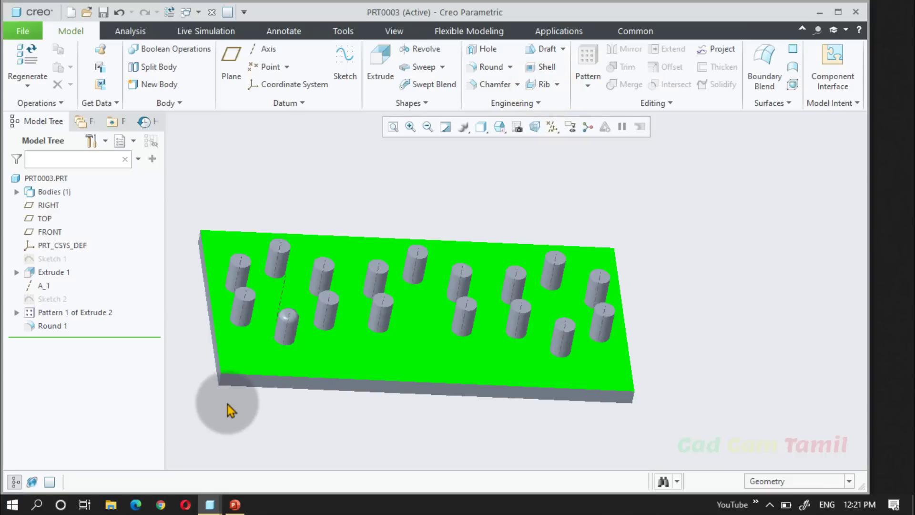
- Create a Reference pattern of Round 1 that follows the existing pin pattern
left_click(52, 326)
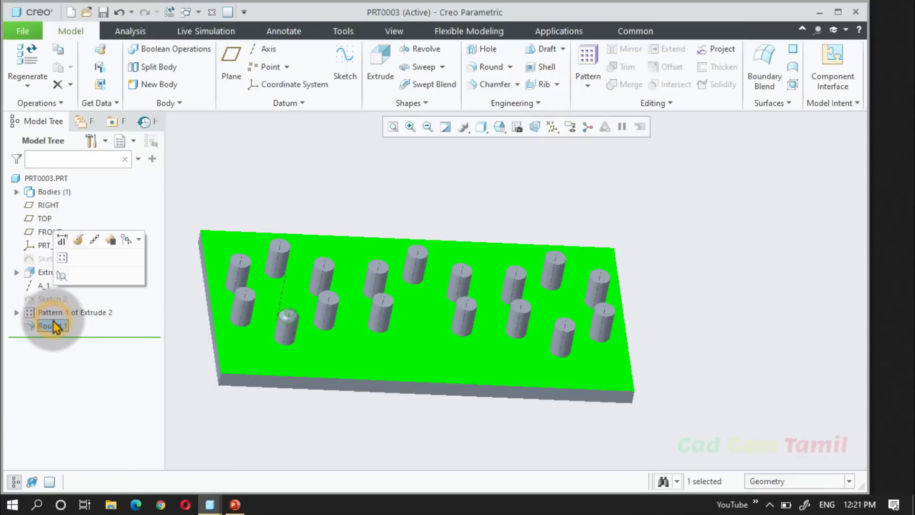
left_click(61, 259)
middle_click(373, 307)
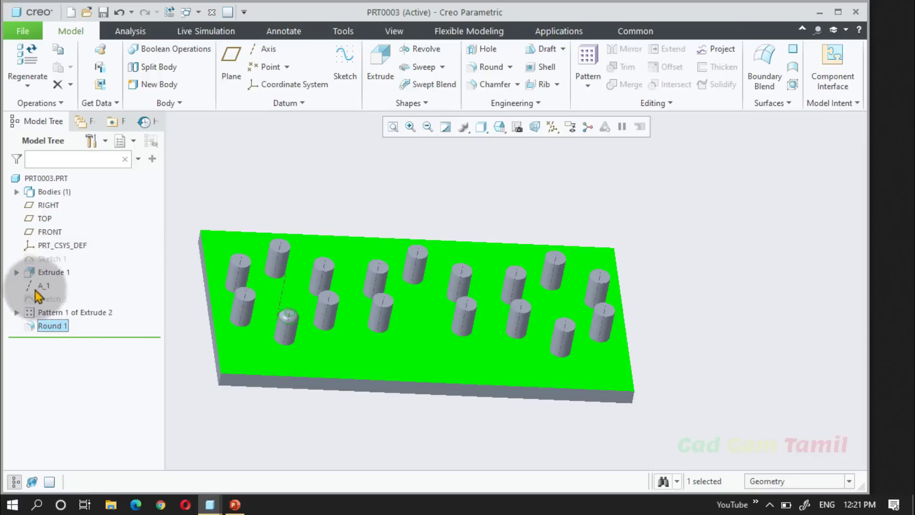
right_click(41, 325)
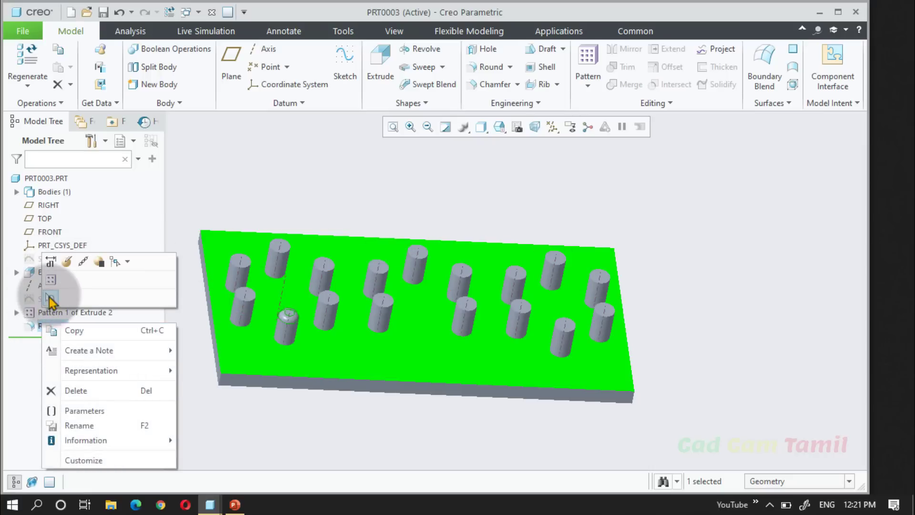
left_click(48, 260)
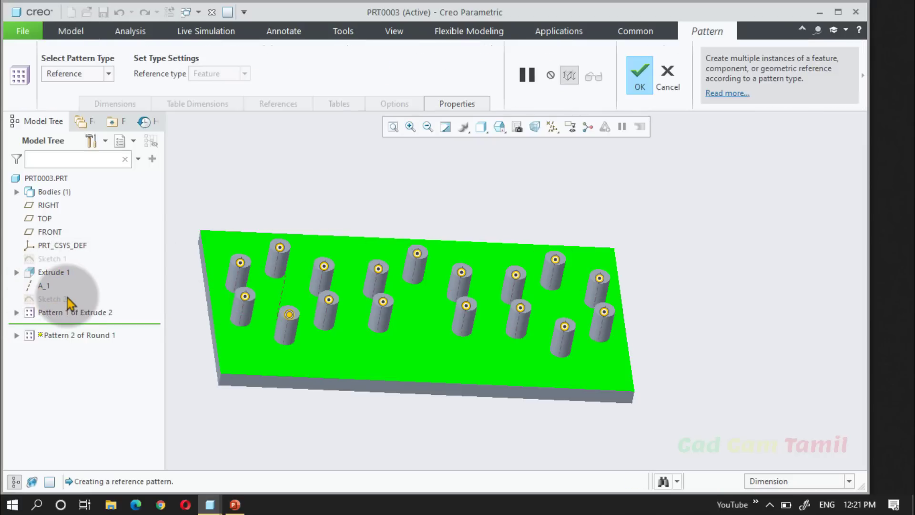
left_click(109, 73)
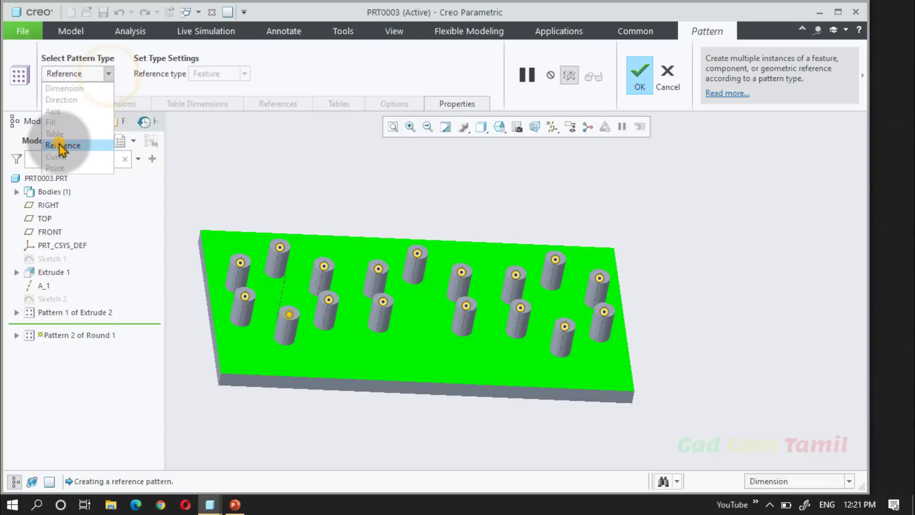
left_click(58, 141)
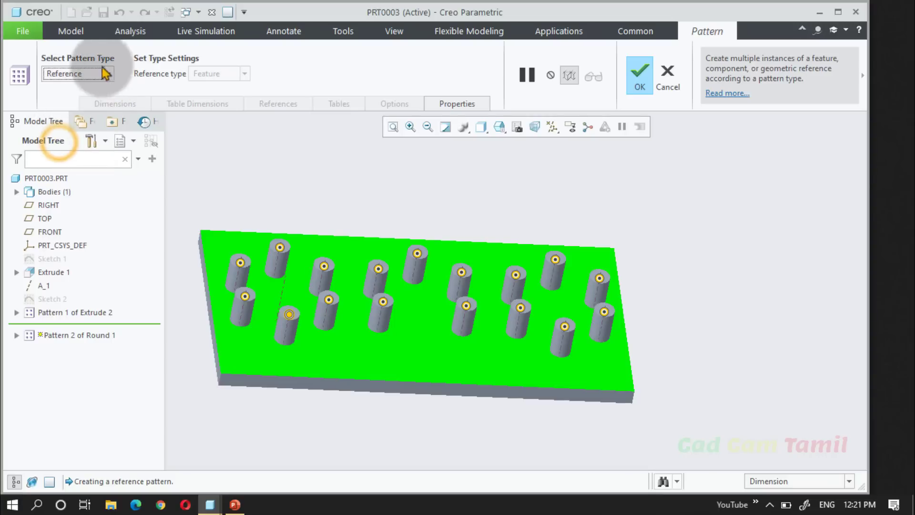
left_click(245, 74)
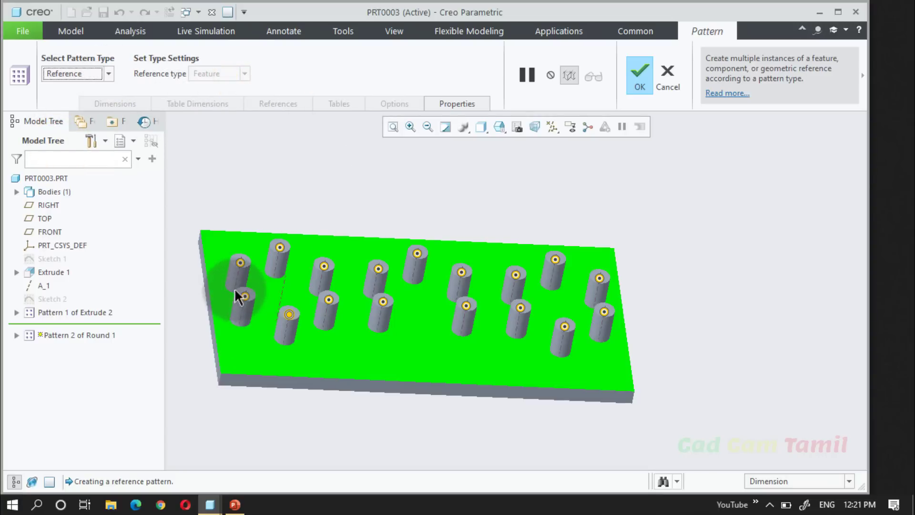
left_click(639, 76)
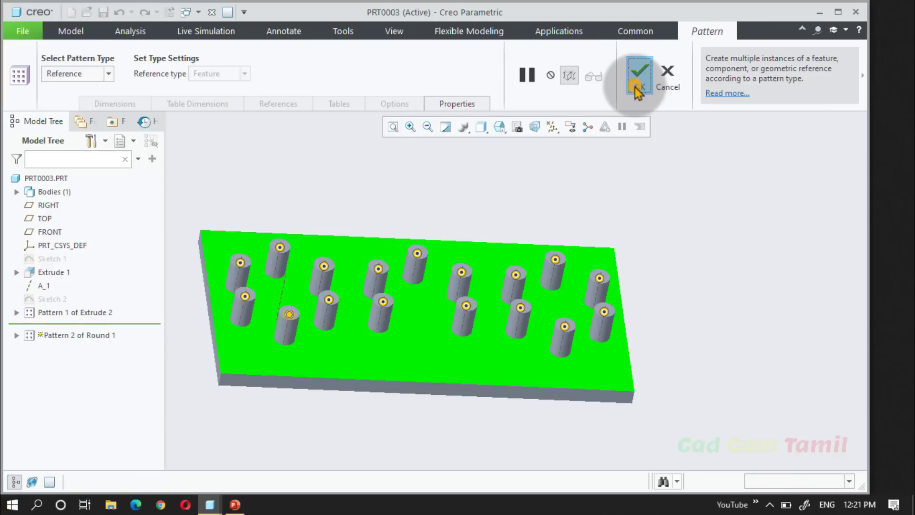
left_click(709, 289)
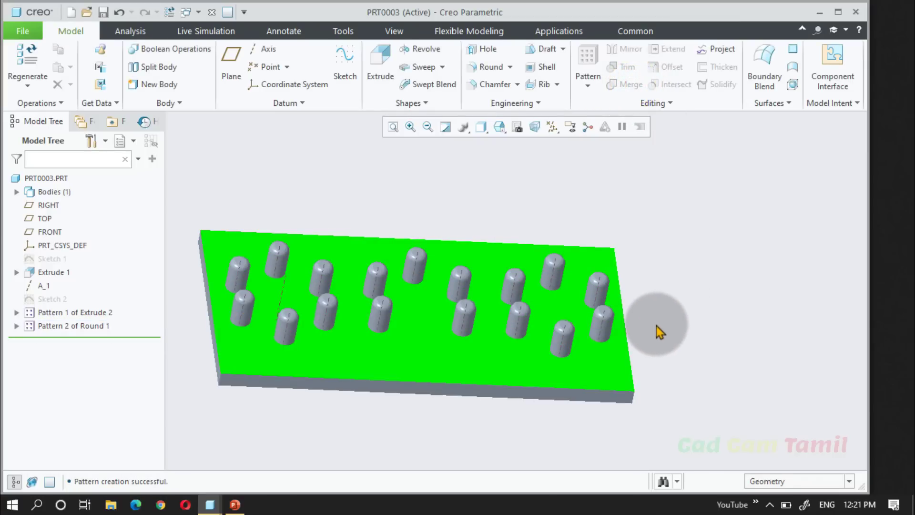
- Undo the Reference pattern of the round and the Direction pattern of Extrude 2
key("ctrl+z")
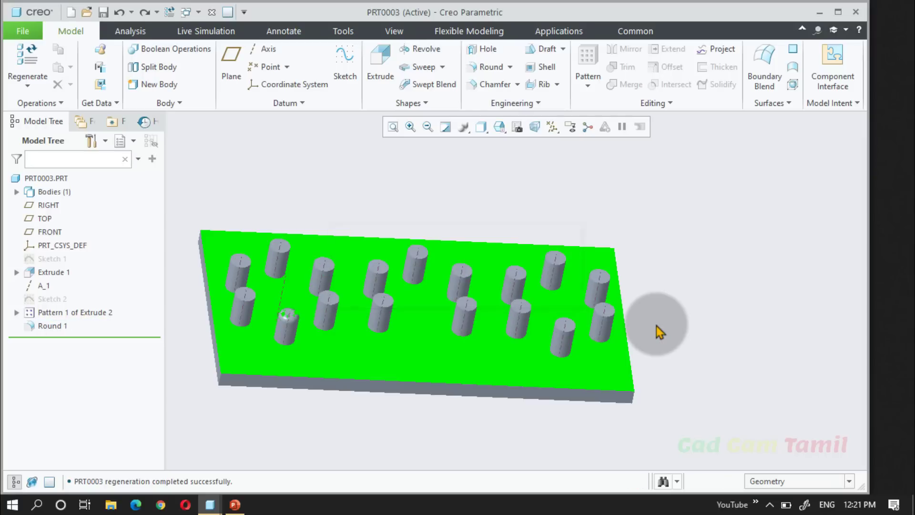
key("ctrl+z")
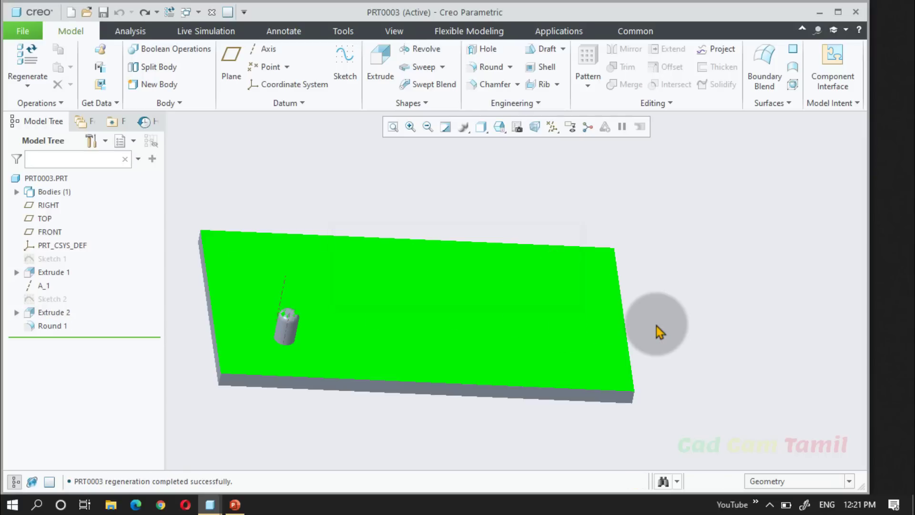
- Delete Round 1 from the single pin on the plate
right_click(54, 328)
left_click(59, 389)
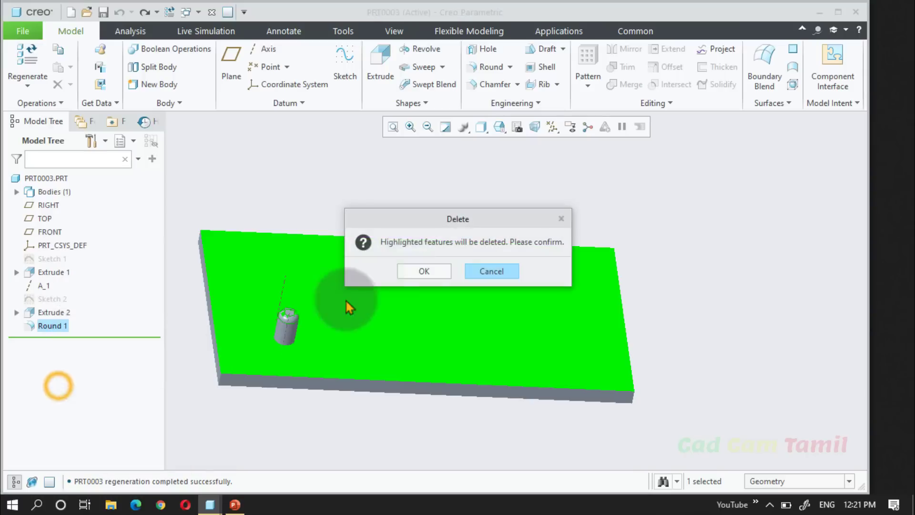
left_click(413, 270)
left_click(370, 183)
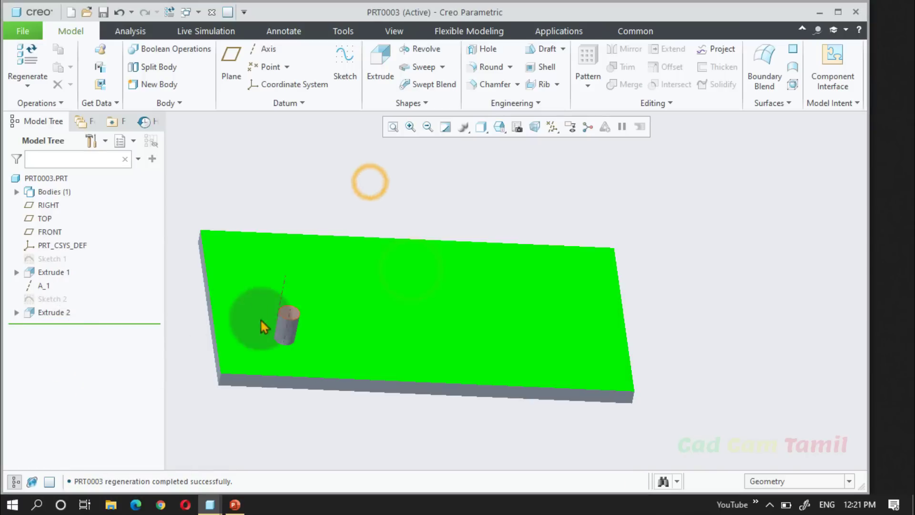
- Start an Axis pattern of Extrude 2 centered on axis A_1
left_click(26, 311)
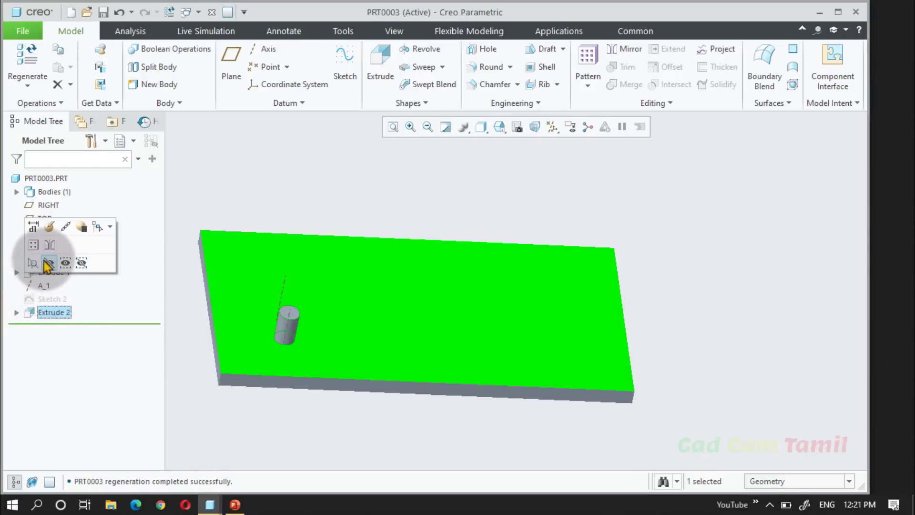
left_click(587, 63)
left_click(110, 64)
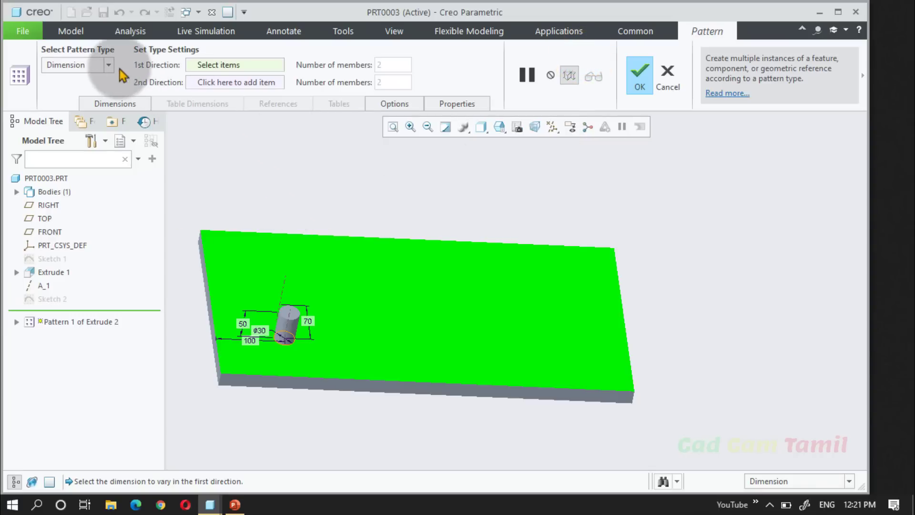
left_click(65, 100)
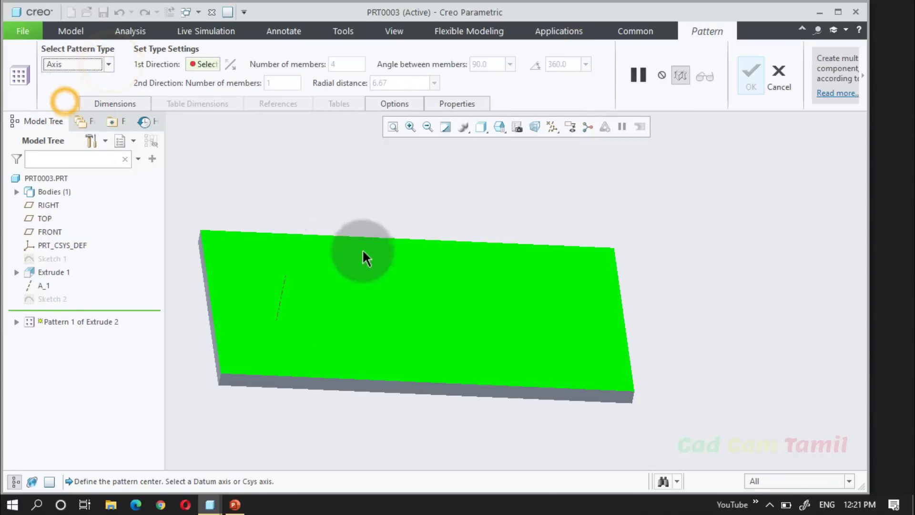
left_click(281, 294)
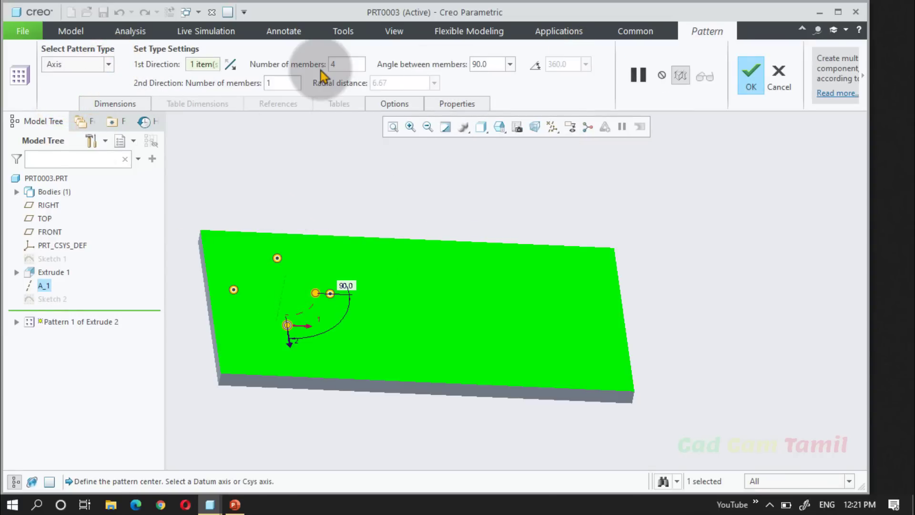
- Set the axis pattern to 6 members distributed over a 360-degree extent and complete it
double_click(339, 63)
type("6")
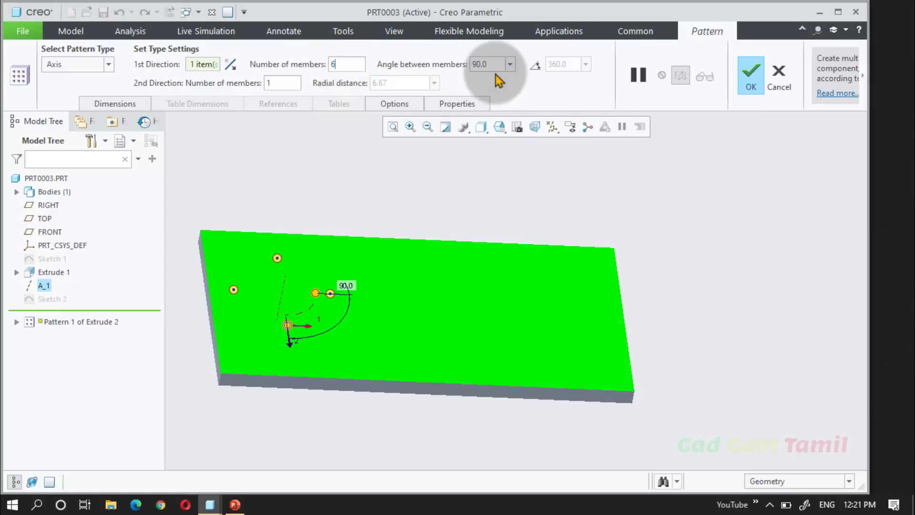
left_click(549, 68)
left_click(779, 76)
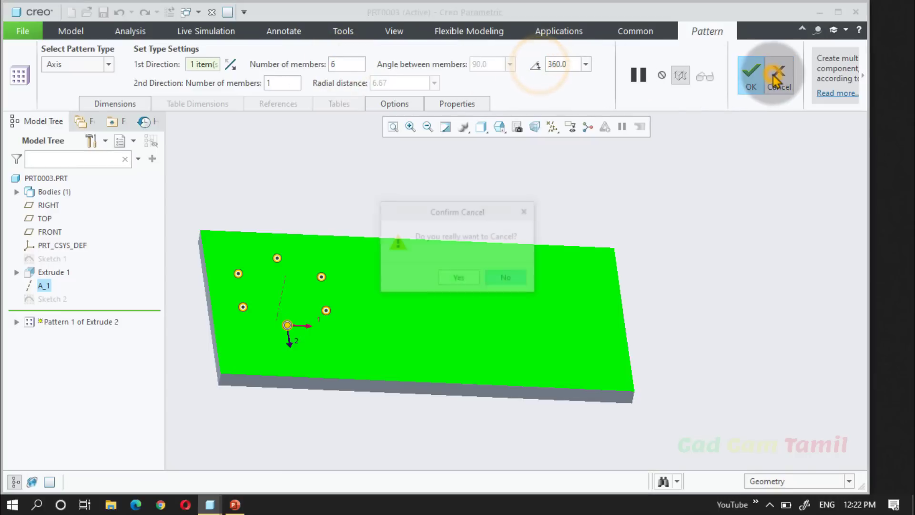
left_click(506, 279)
left_click(752, 72)
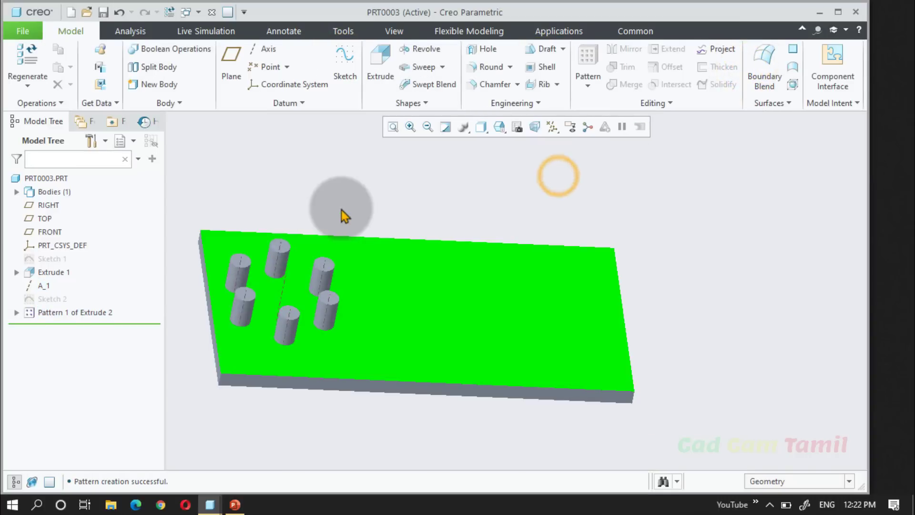
- Start a Direction pattern of the circular pin pattern, using the plate's short side face as the first direction
left_click(53, 312)
left_click(61, 252)
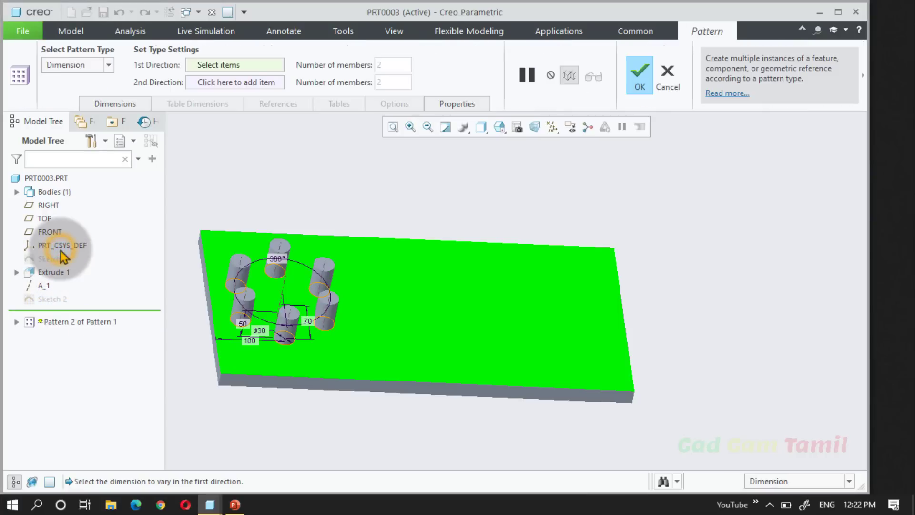
left_click(109, 65)
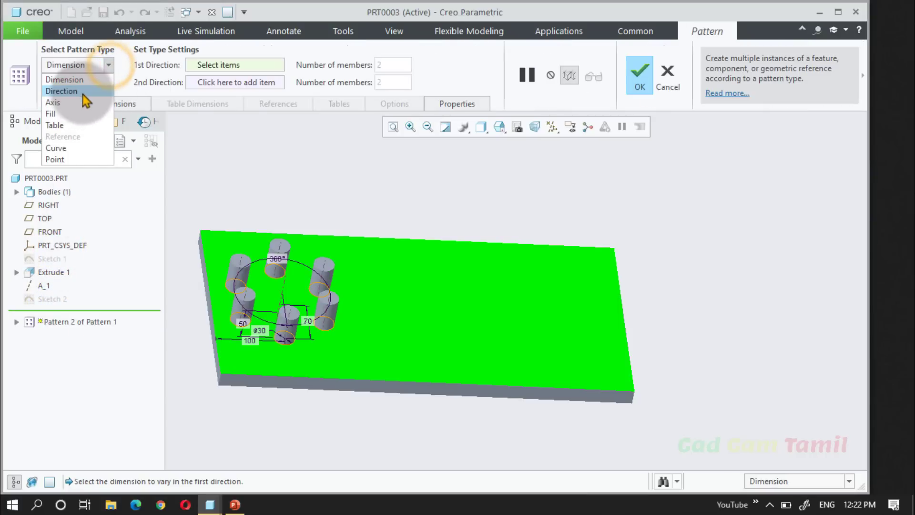
left_click(71, 91)
middle_click_drag(568, 392, 579, 408)
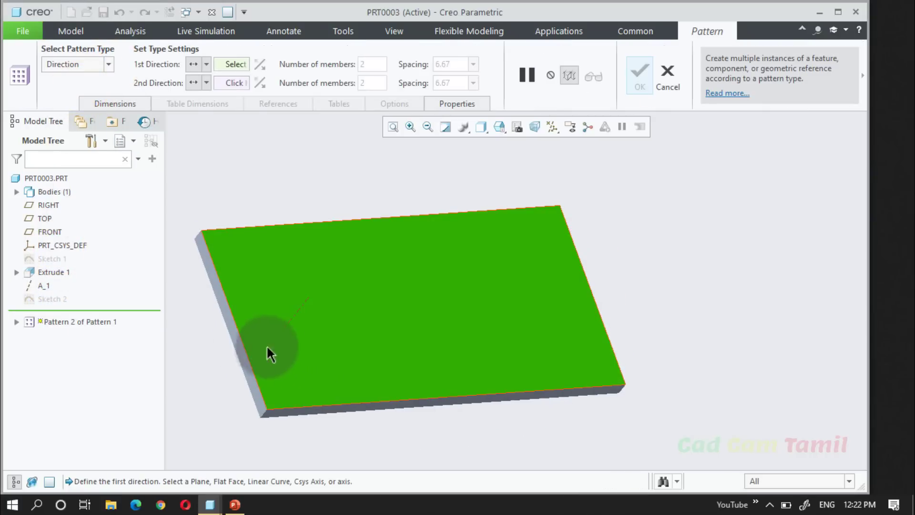
left_click(236, 340)
middle_click_drag(457, 379, 428, 374)
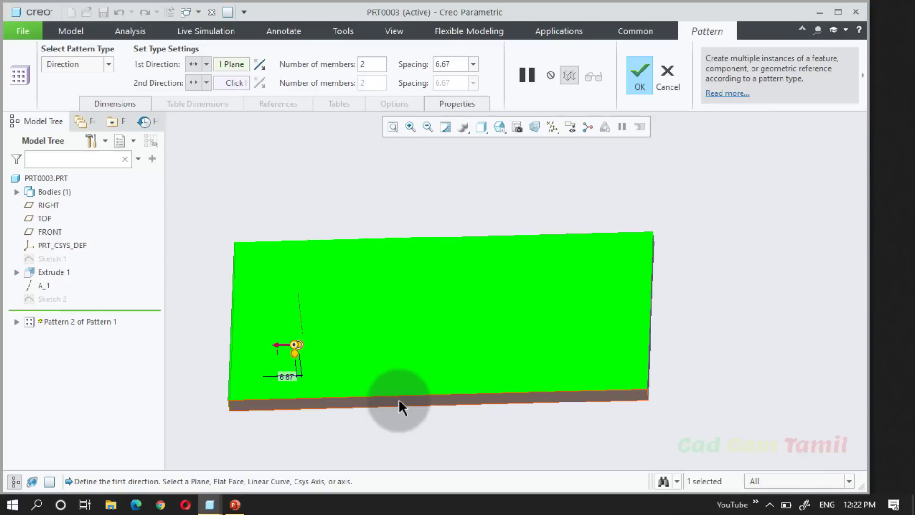
- Set the direction pattern to 3 members spaced 200 apart, flip it to run along the plate, and complete it
left_click(363, 64)
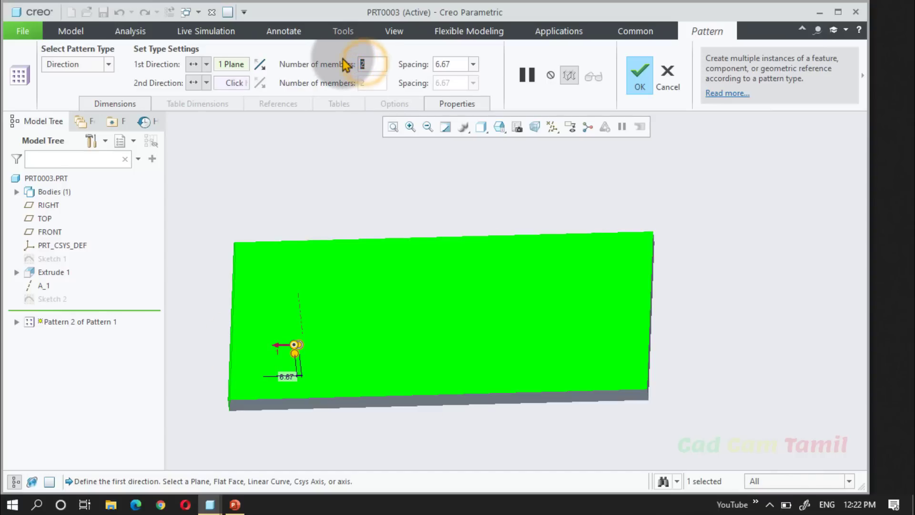
type("3")
left_click(455, 64)
type("200")
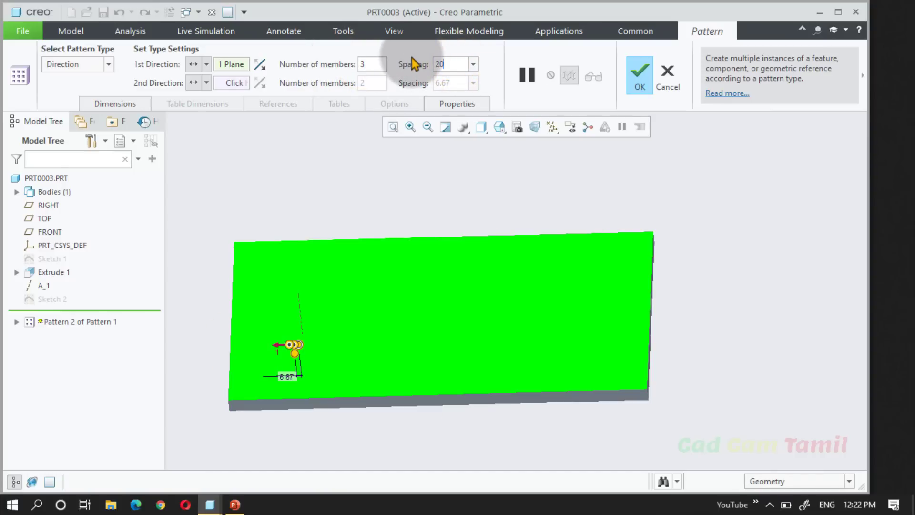
key("Return")
left_click(260, 65)
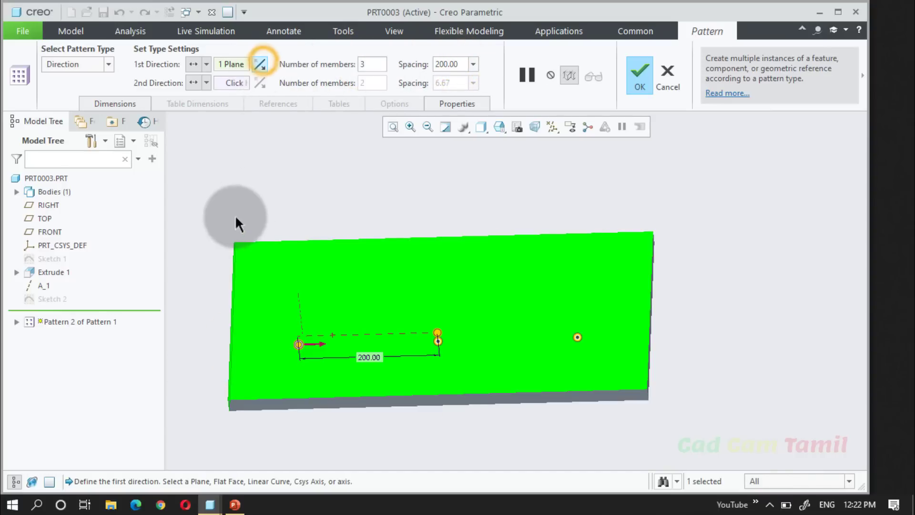
left_click(640, 76)
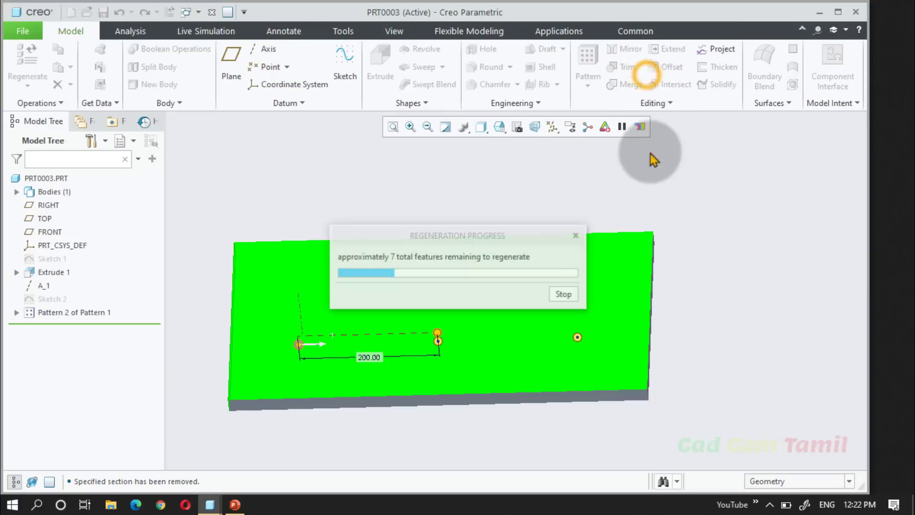
left_click(727, 253)
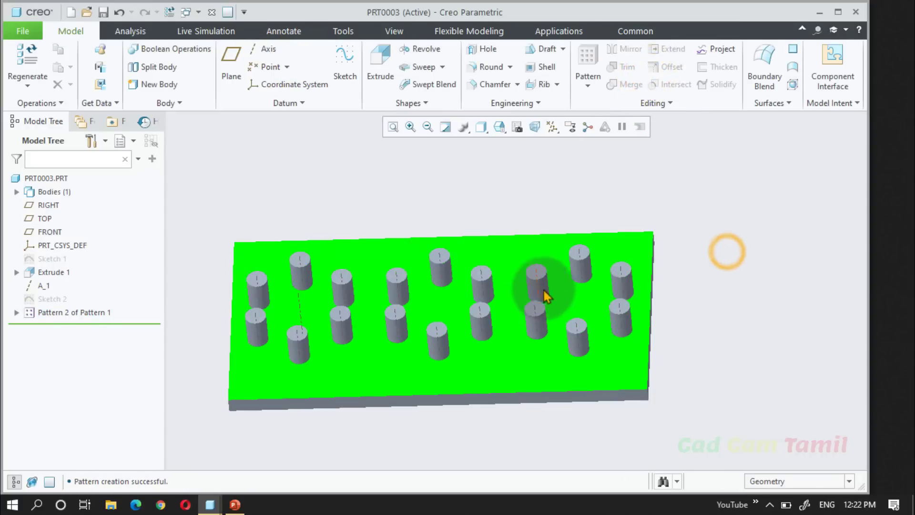
- Add an 8 mm round to the top edge of the original front pin in the first pin circle
middle_click_drag(545, 296, 448, 321)
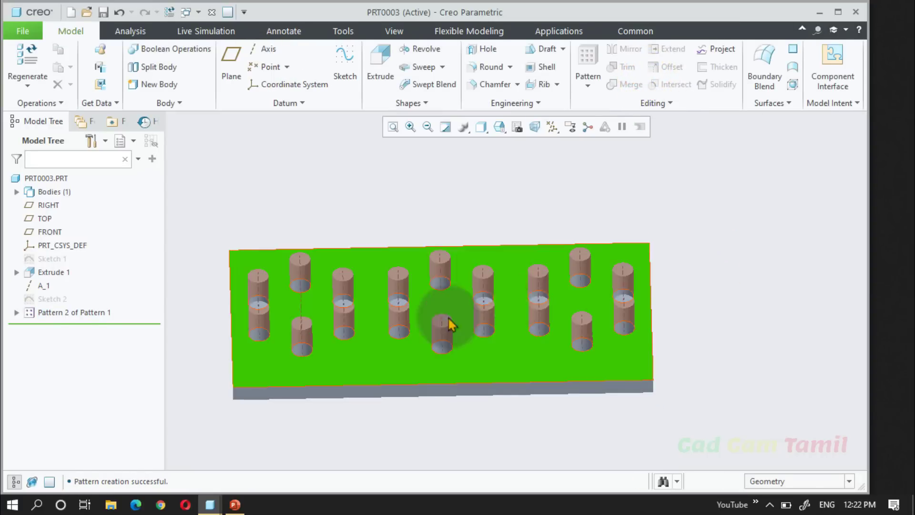
left_click(492, 67)
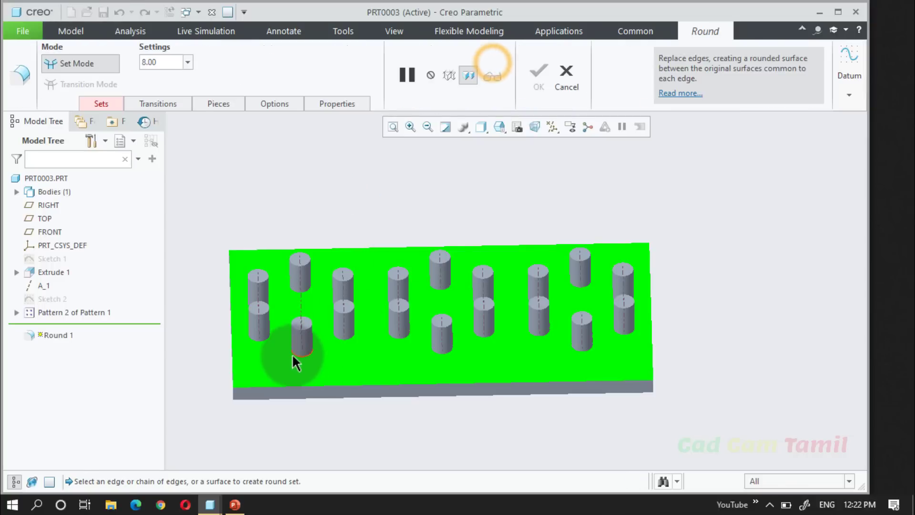
left_click(302, 328)
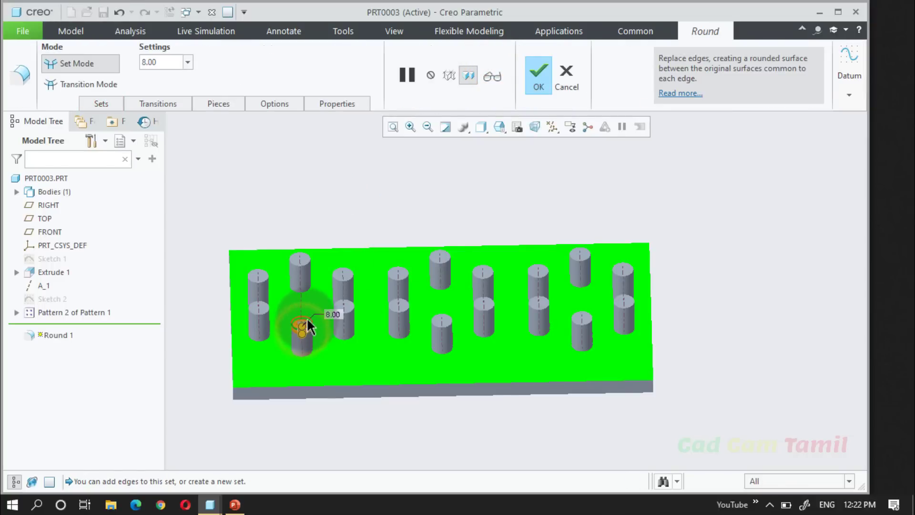
left_click(538, 76)
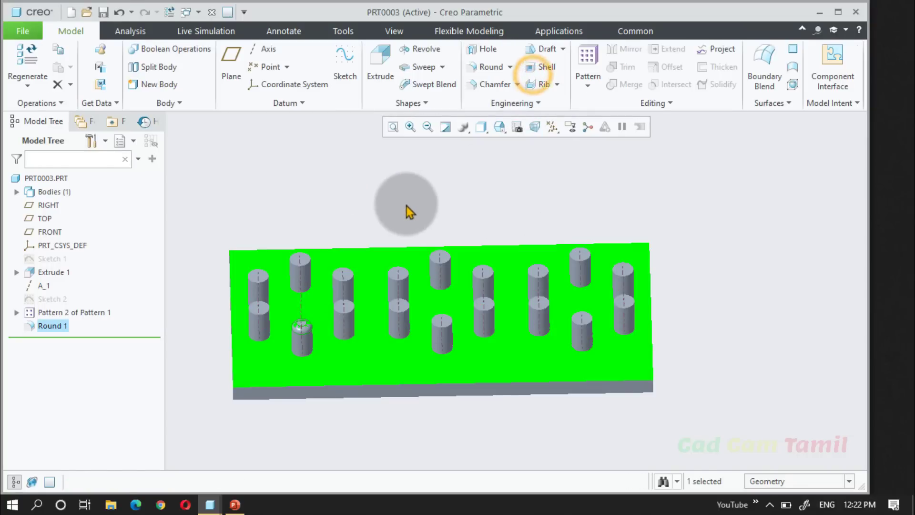
- Start a Reference pattern of Round 1
left_click(52, 326)
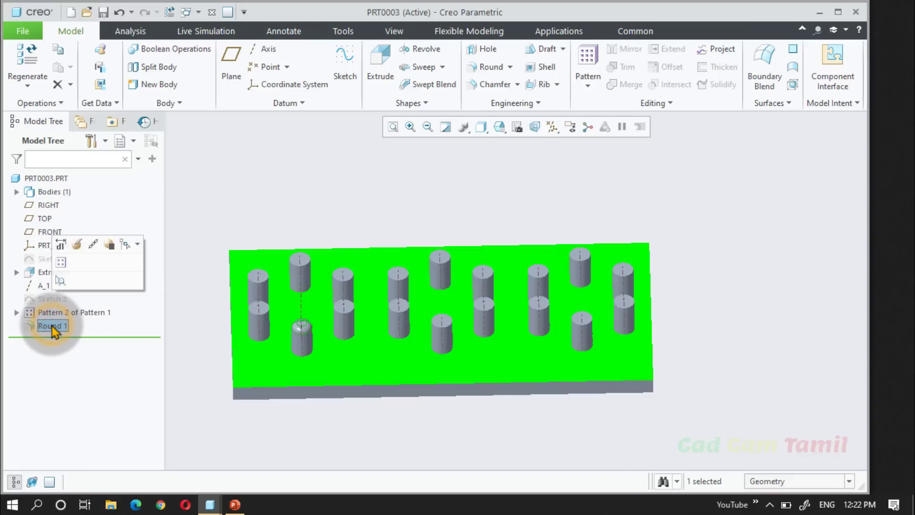
left_click(61, 263)
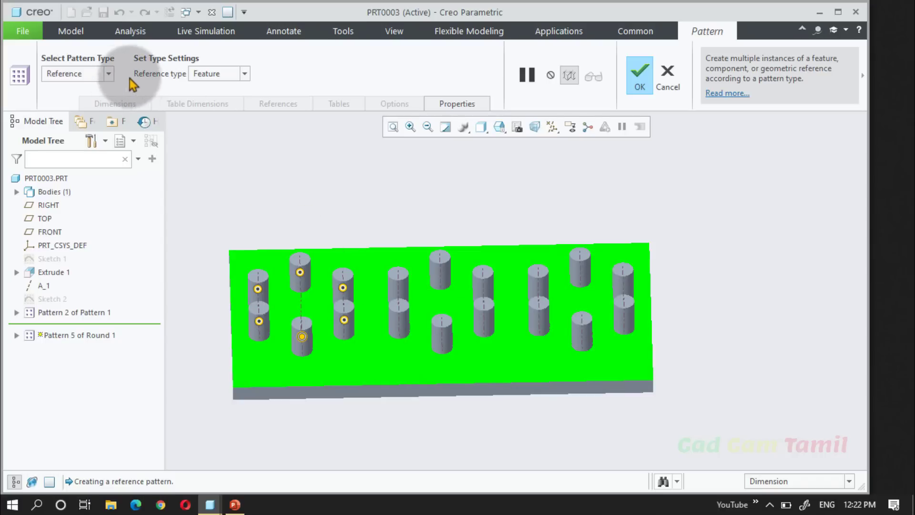
left_click(110, 74)
left_click(75, 144)
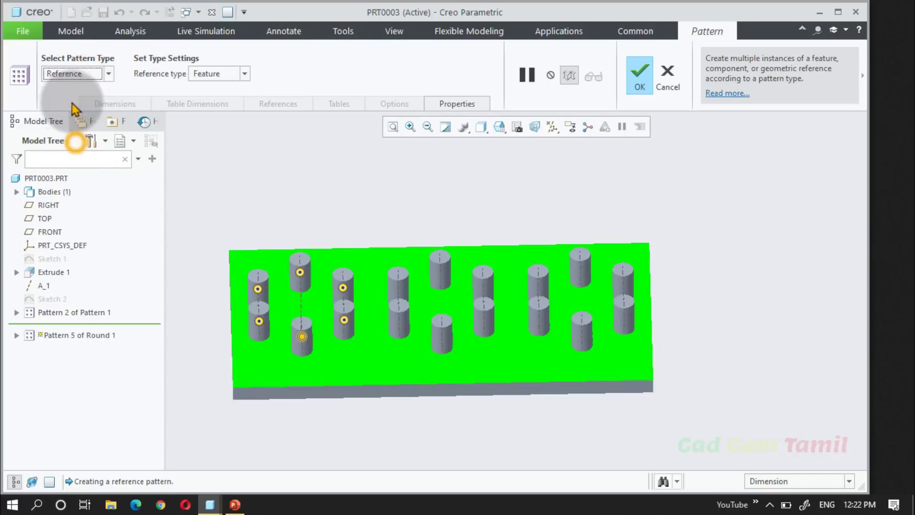
- Set the reference type to Group, complete the round pattern, and check the matching pin in each circle
left_click(247, 74)
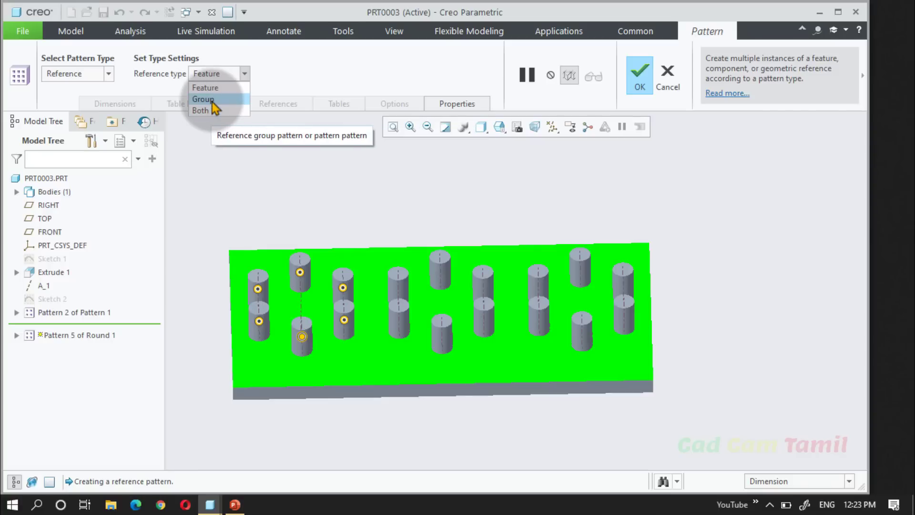
left_click(212, 101)
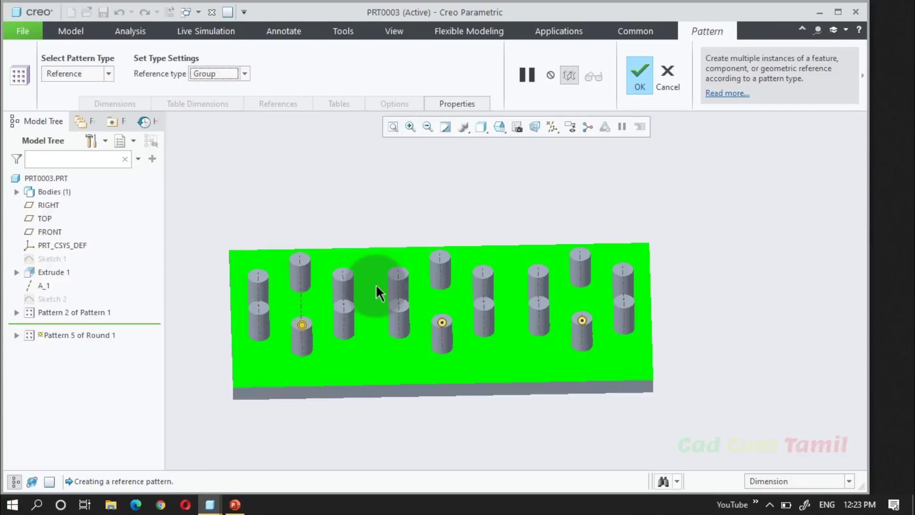
middle_click_drag(377, 293, 352, 340)
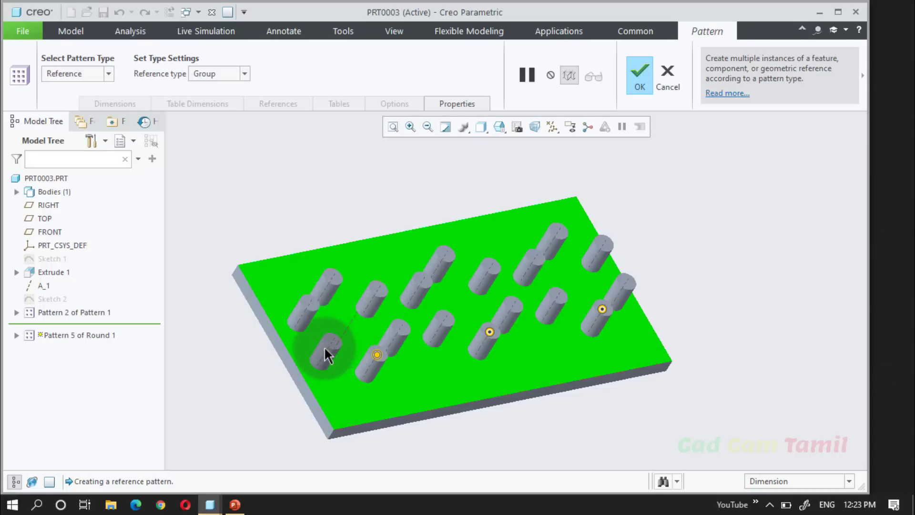
scroll(293, 302, "up", 1)
scroll(357, 359, "down", 1)
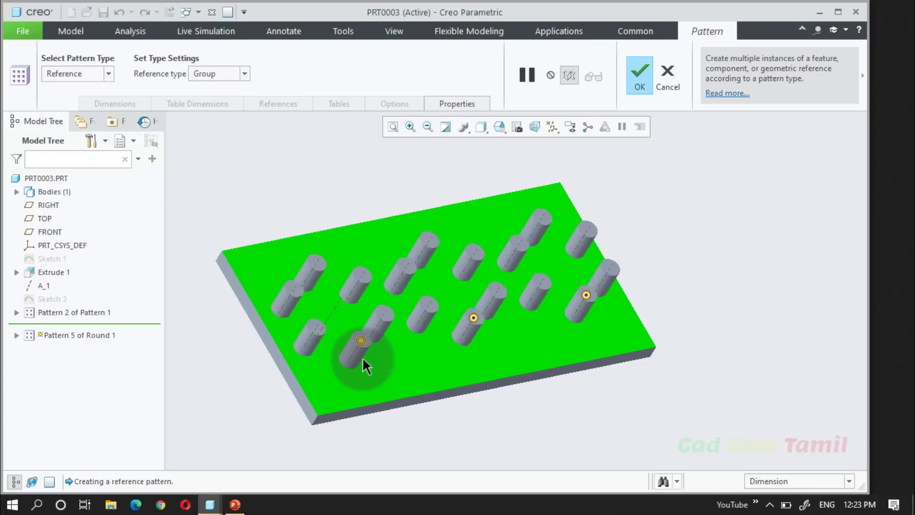
left_click(639, 86)
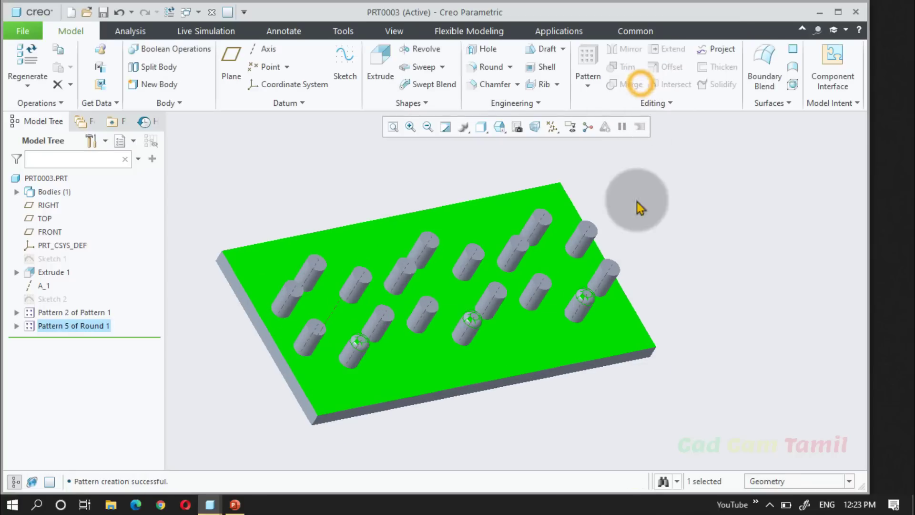
left_click(708, 273)
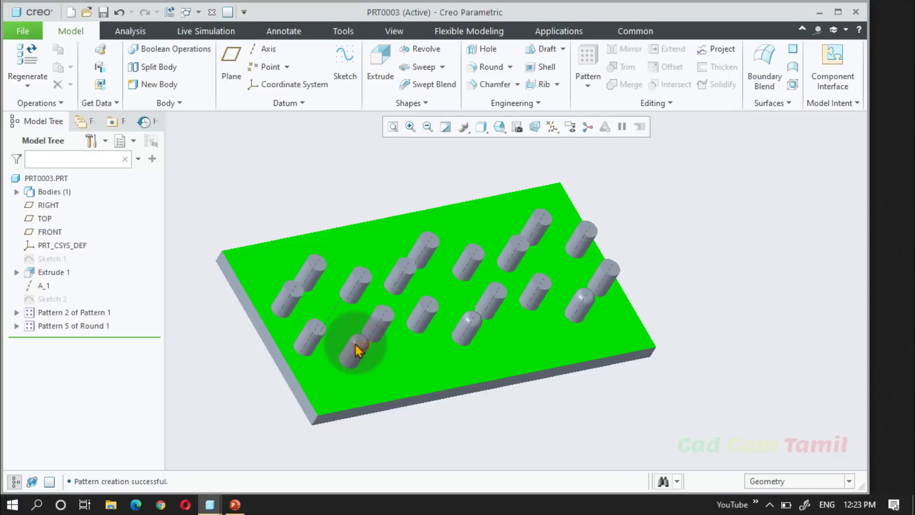
left_click(358, 351)
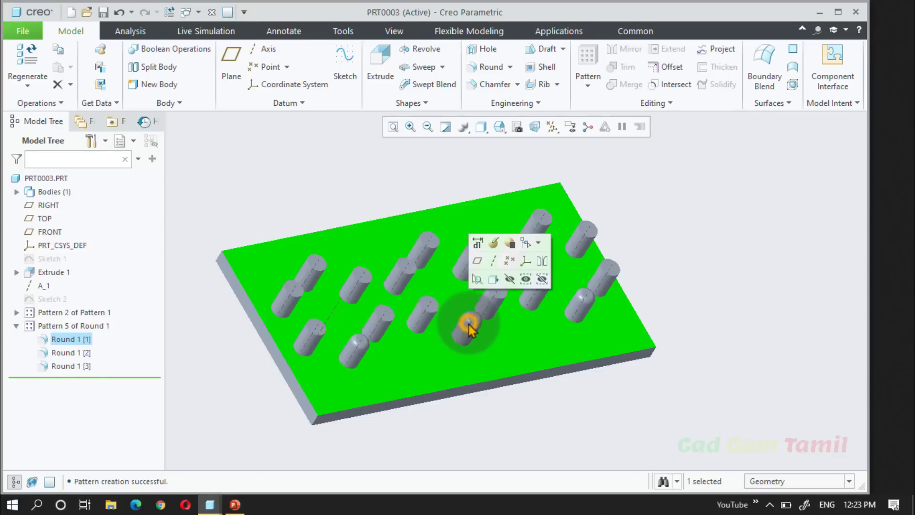
left_click(467, 326)
left_click(585, 301)
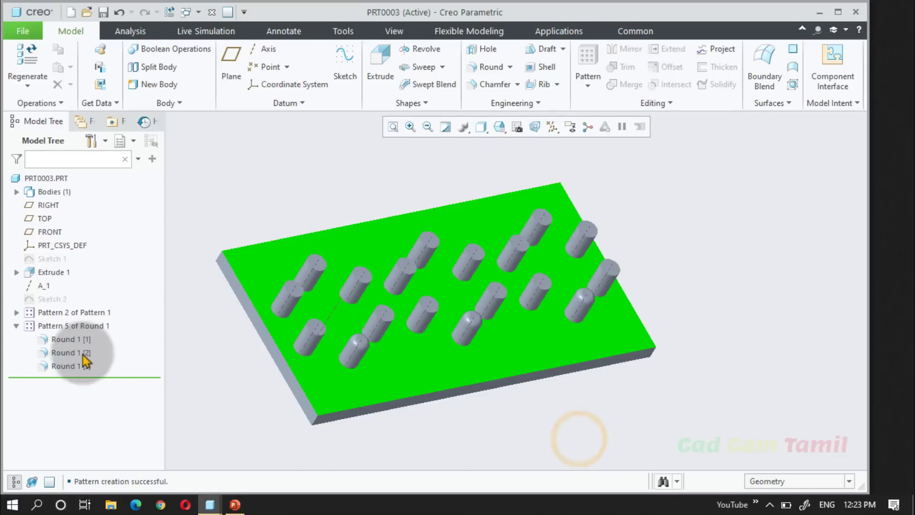
- Redefine the round's Reference pattern with the reference type Both
left_click(72, 326)
left_click(77, 265)
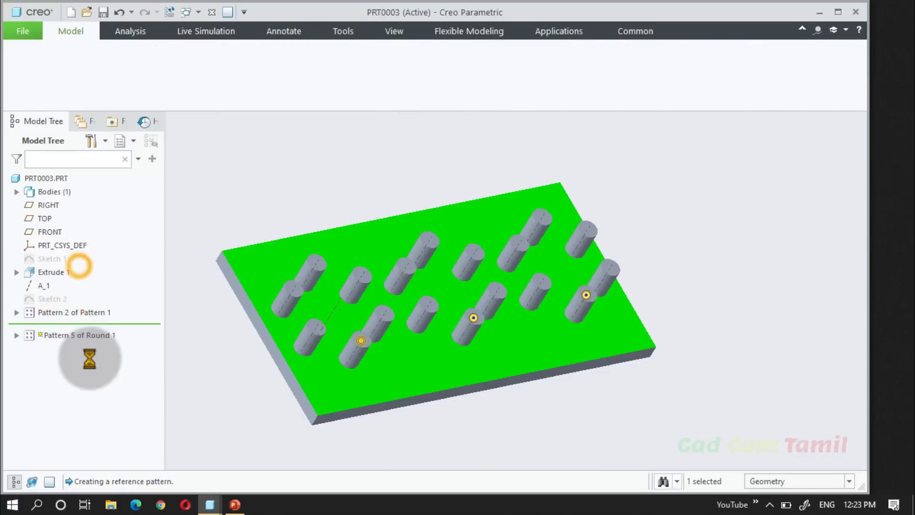
left_click(245, 72)
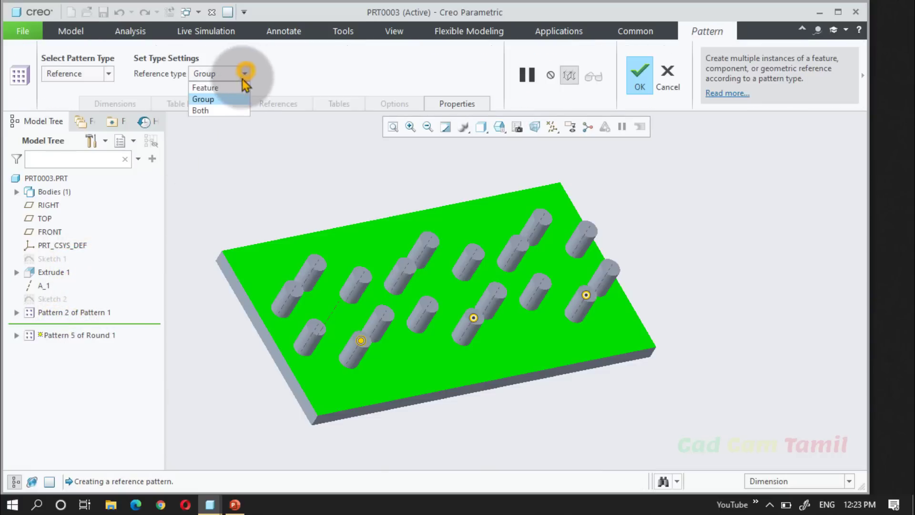
left_click(210, 111)
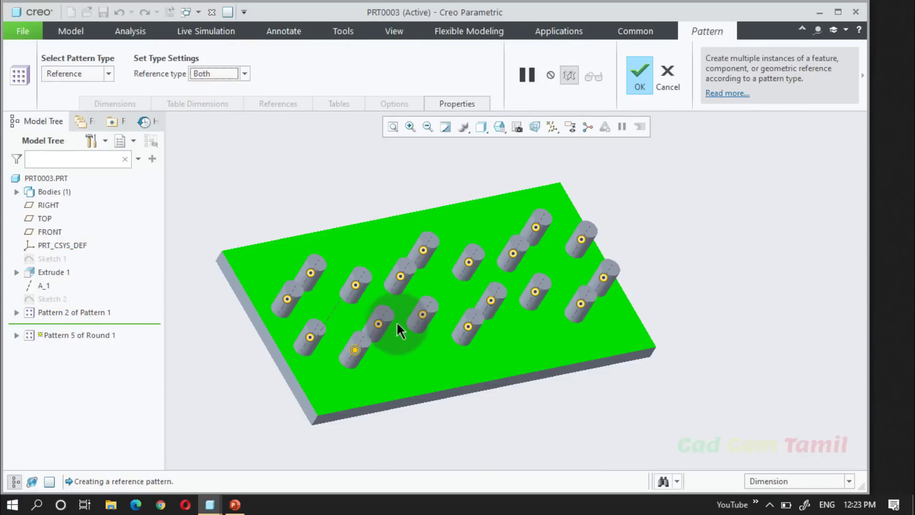
left_click(640, 72)
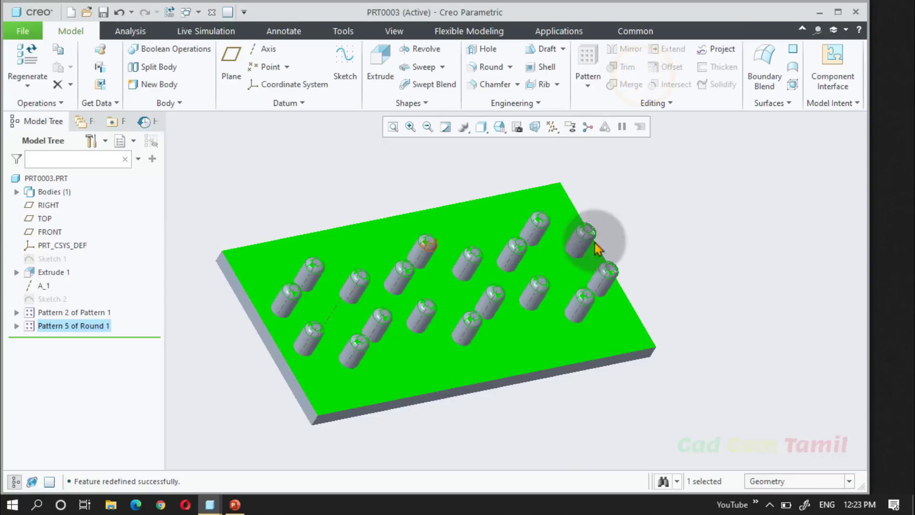
left_click(683, 232)
- Change the round pattern's reference type to Feature and complete the redefinition
right_click(76, 331)
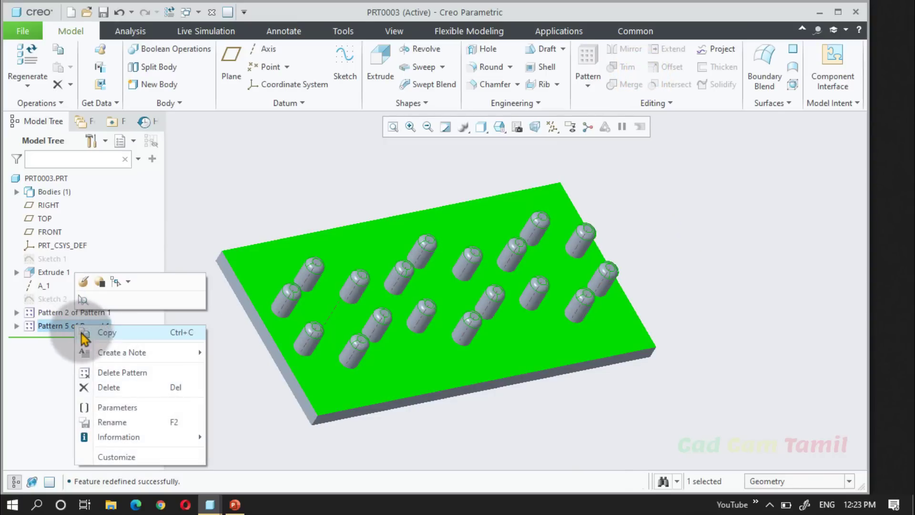
left_click(82, 281)
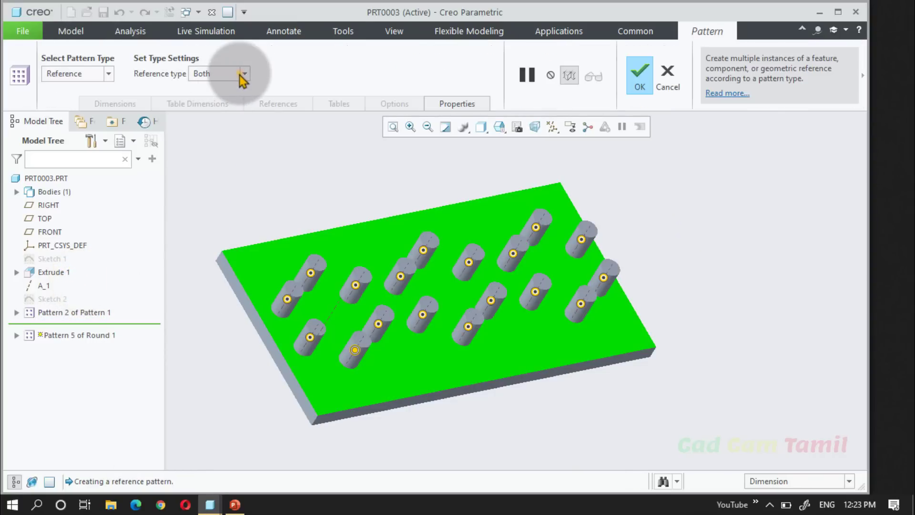
left_click(240, 76)
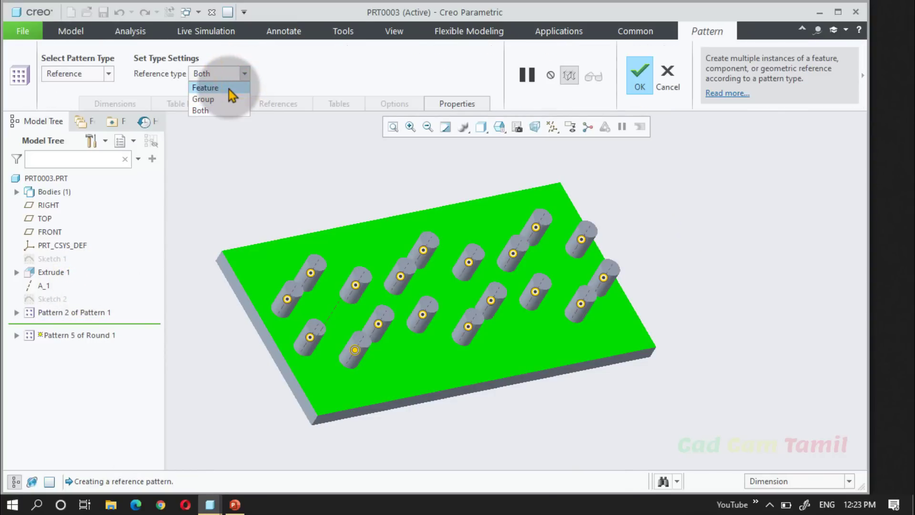
left_click(228, 89)
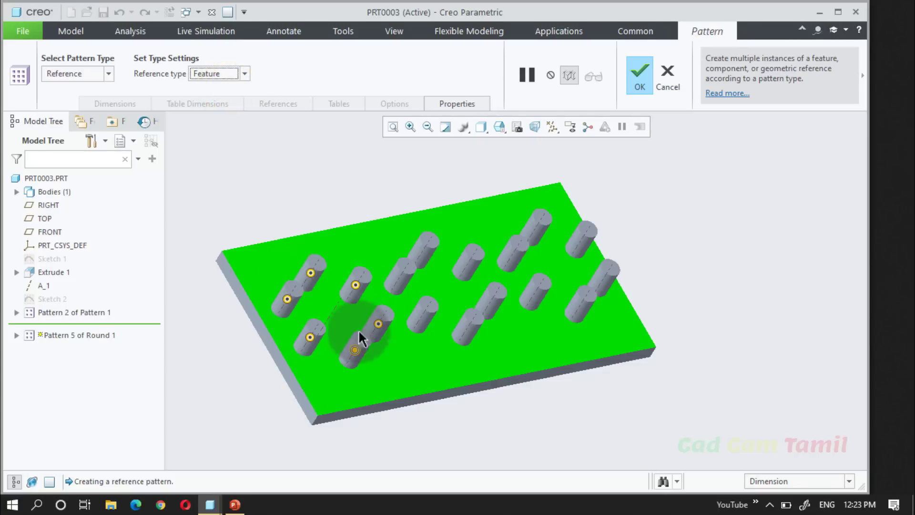
left_click(640, 74)
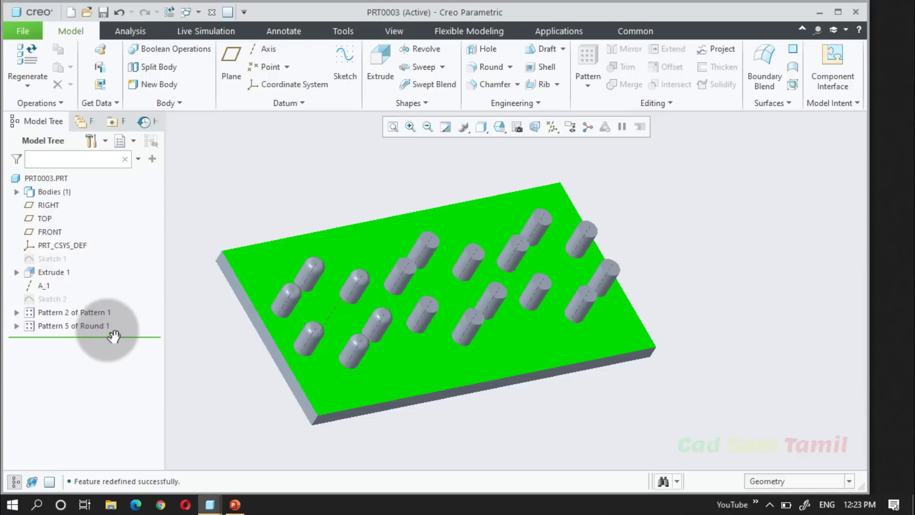
- Edit the round's Reference pattern again, set its reference type to Both, and complete it
right_click(97, 327)
left_click(106, 282)
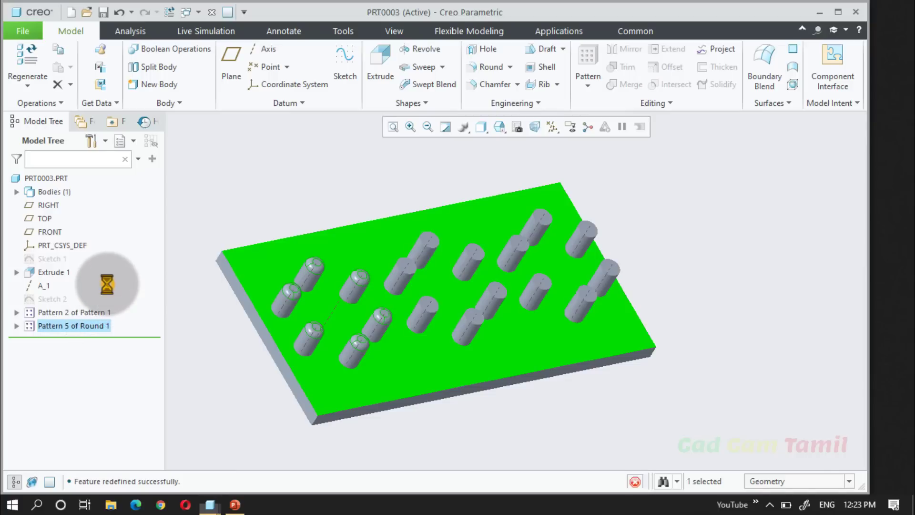
left_click(244, 74)
left_click(220, 114)
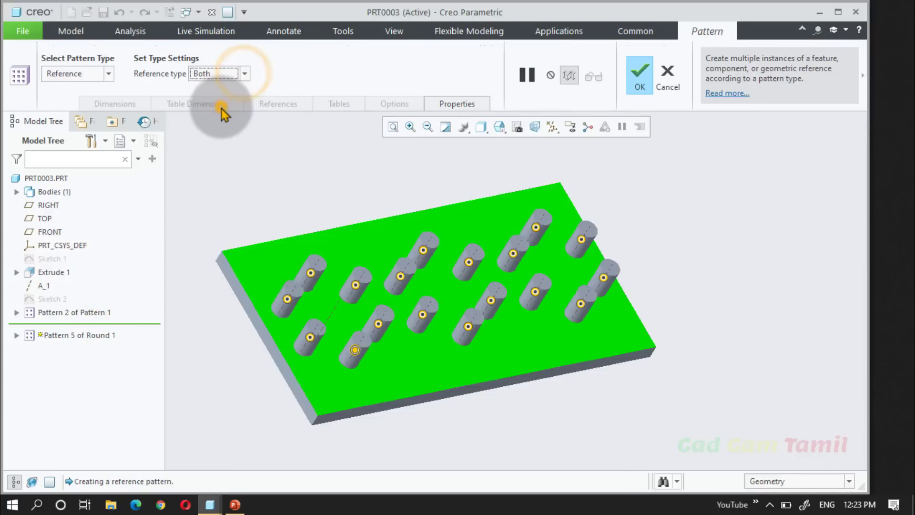
left_click(639, 85)
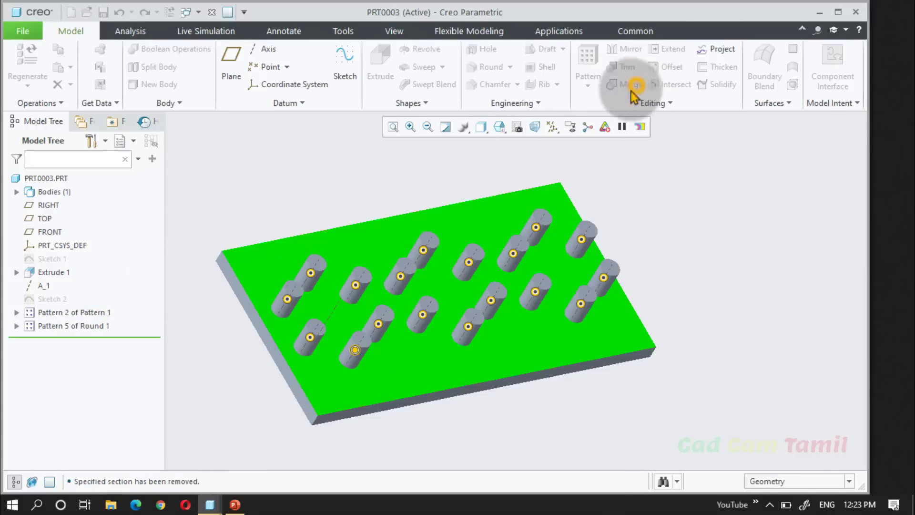